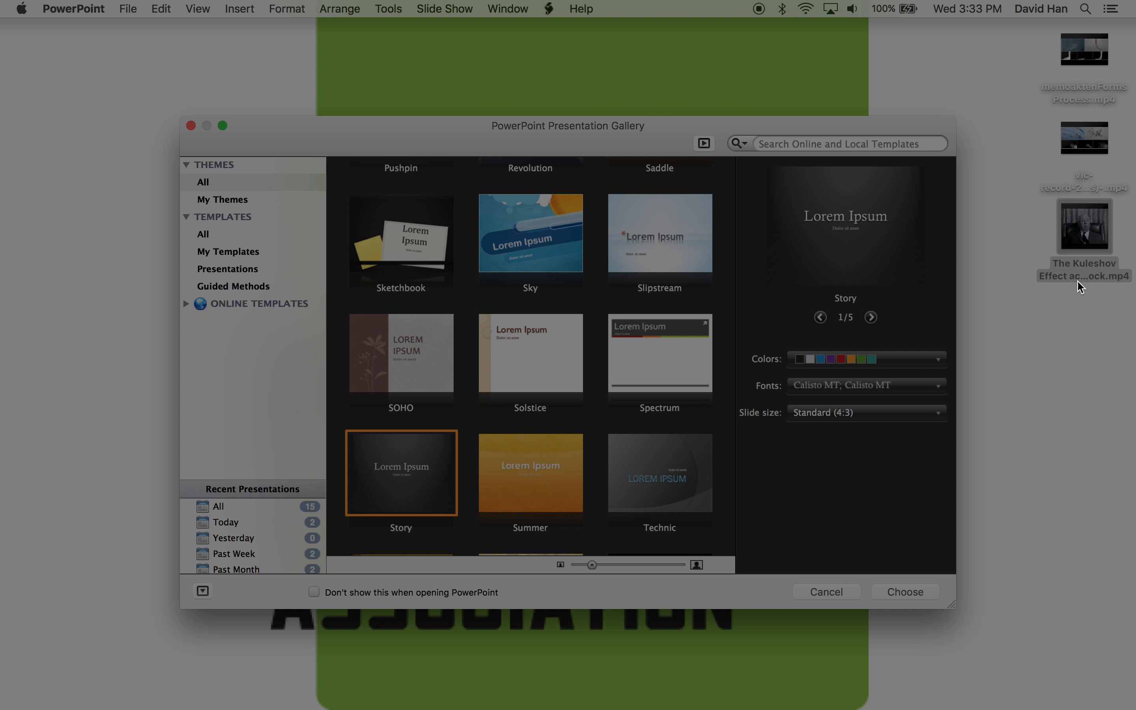
# Create a presentation with the Story theme in Standard (4:3) size and add two slides after the title slide
pyautogui.click(1018, 58)
pyautogui.moveTo(1019, 59); pyautogui.dragTo(1076, 287)
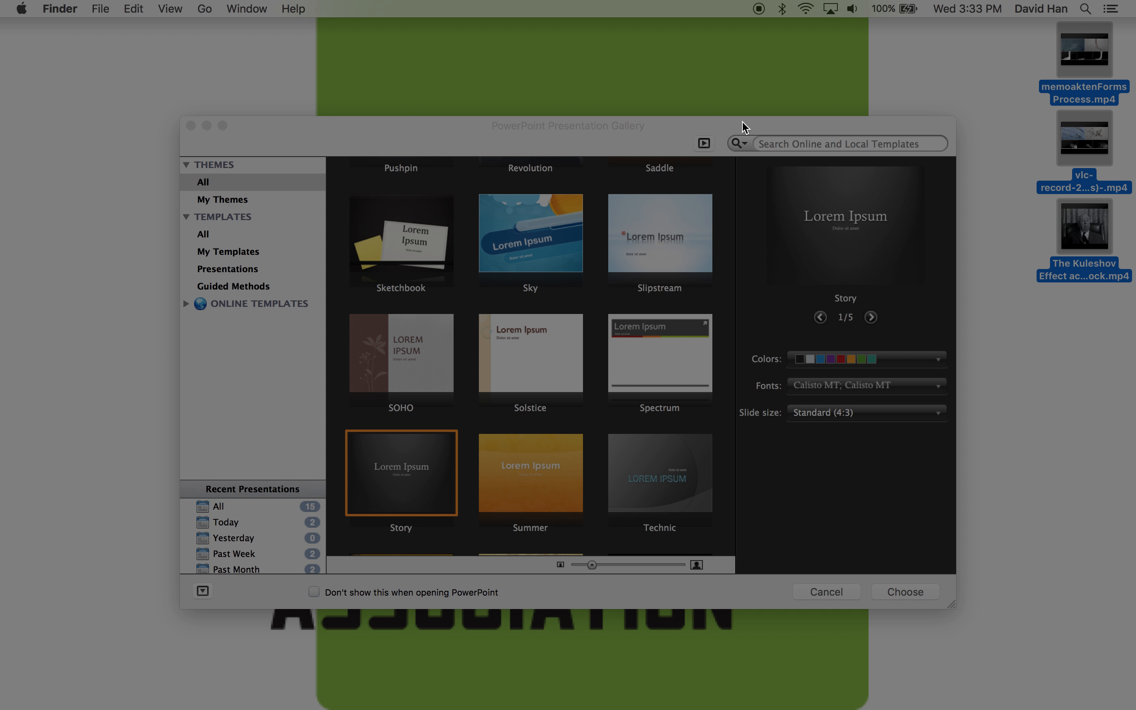
pyautogui.moveTo(746, 126); pyautogui.dragTo(696, 78)
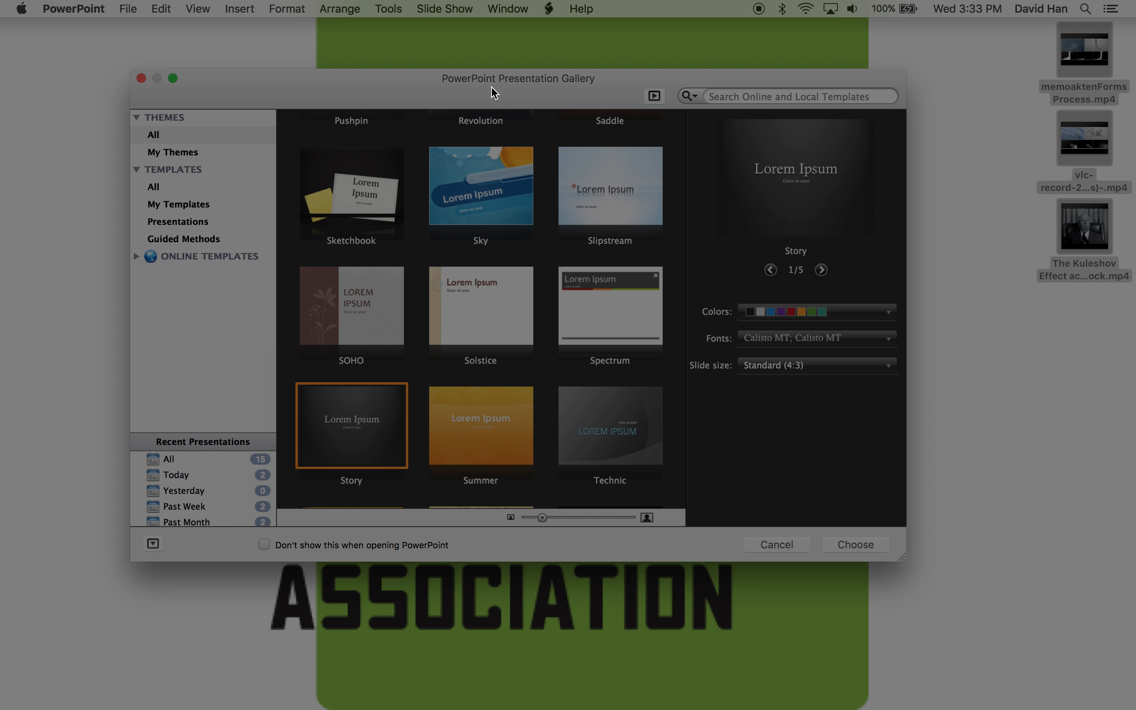
pyautogui.click(877, 550)
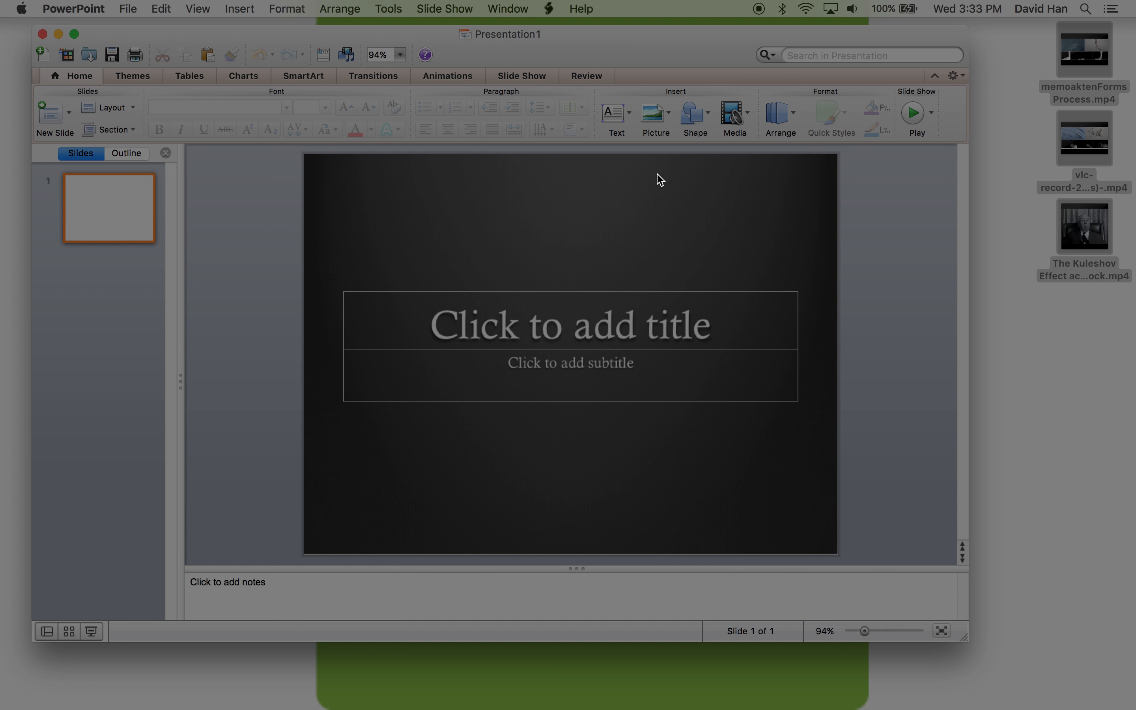
pyautogui.moveTo(403, 37); pyautogui.dragTo(401, 33)
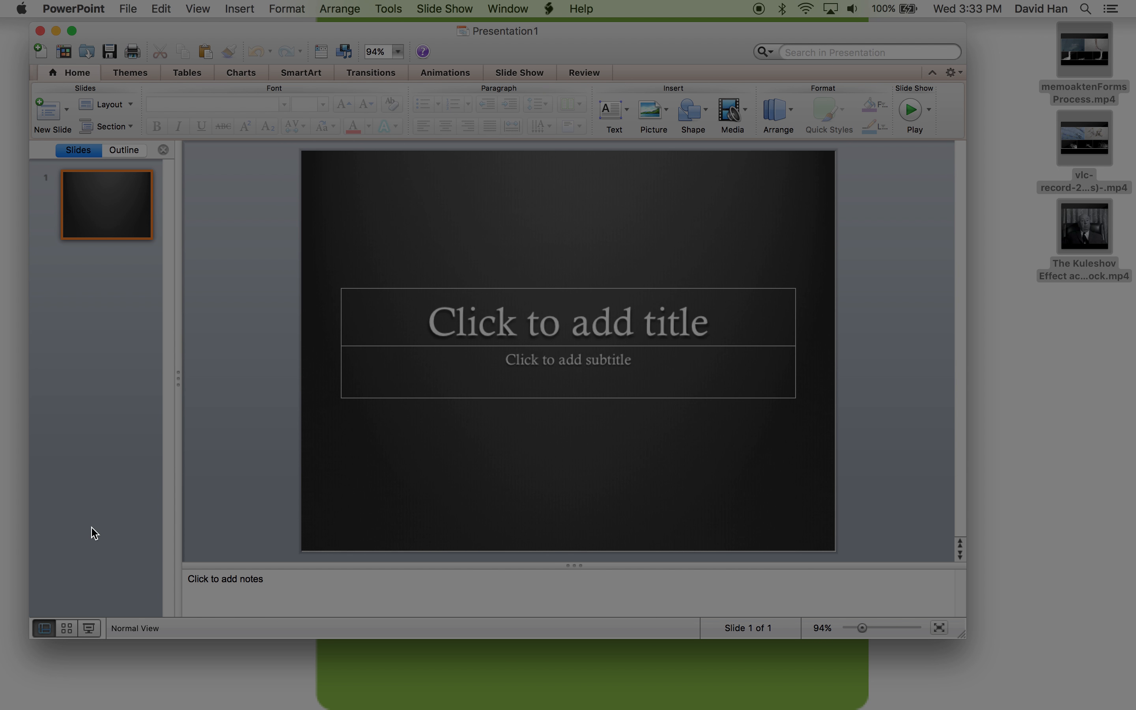
pyautogui.click(51, 118)
pyautogui.click(51, 117)
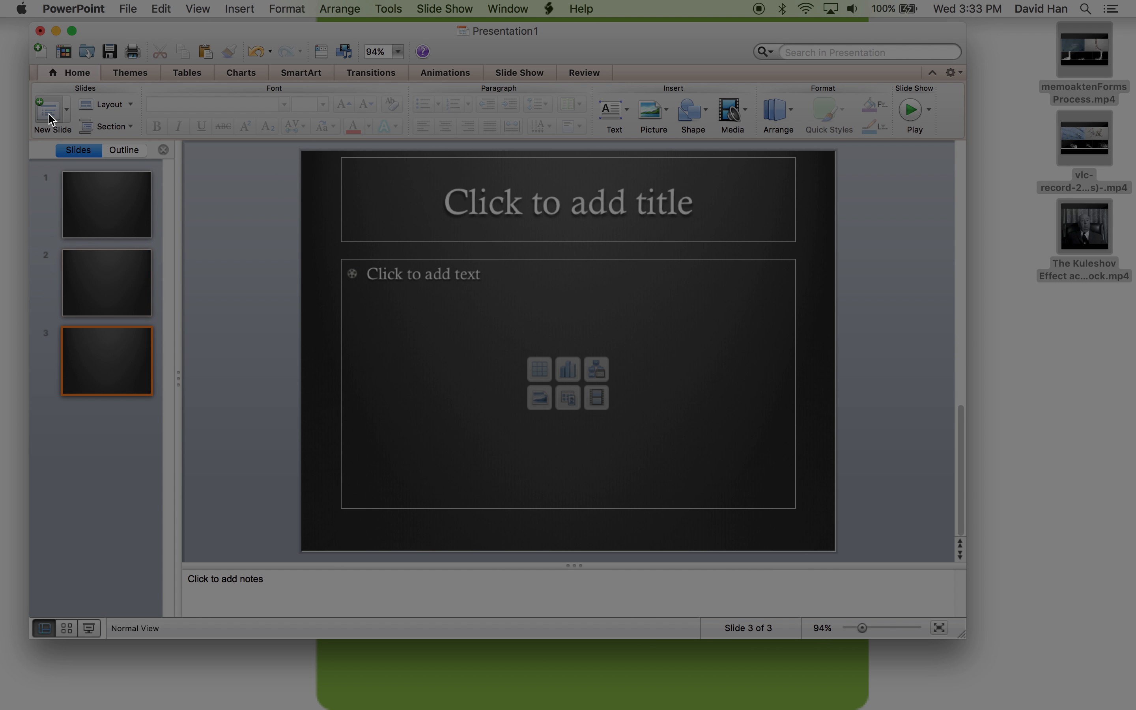
# Delete the content placeholder and the title placeholder from slide 2
pyautogui.click(125, 212)
pyautogui.click(111, 292)
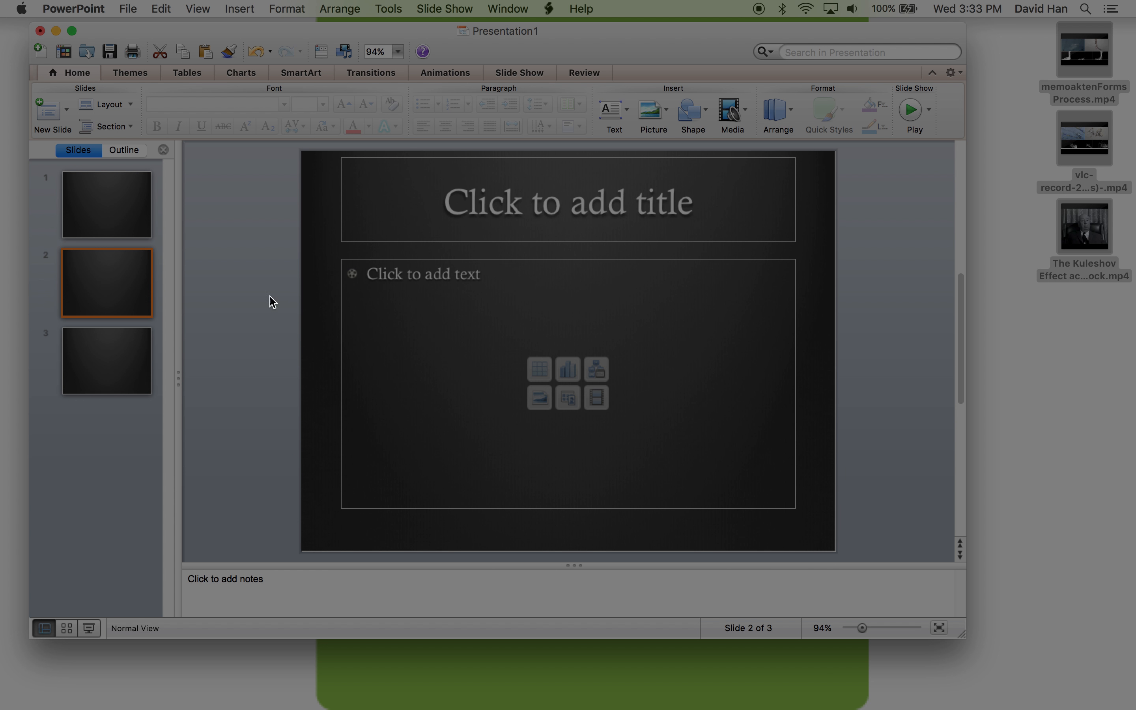
pyautogui.click(318, 312)
pyautogui.moveTo(327, 190); pyautogui.dragTo(832, 411)
pyautogui.click(803, 378)
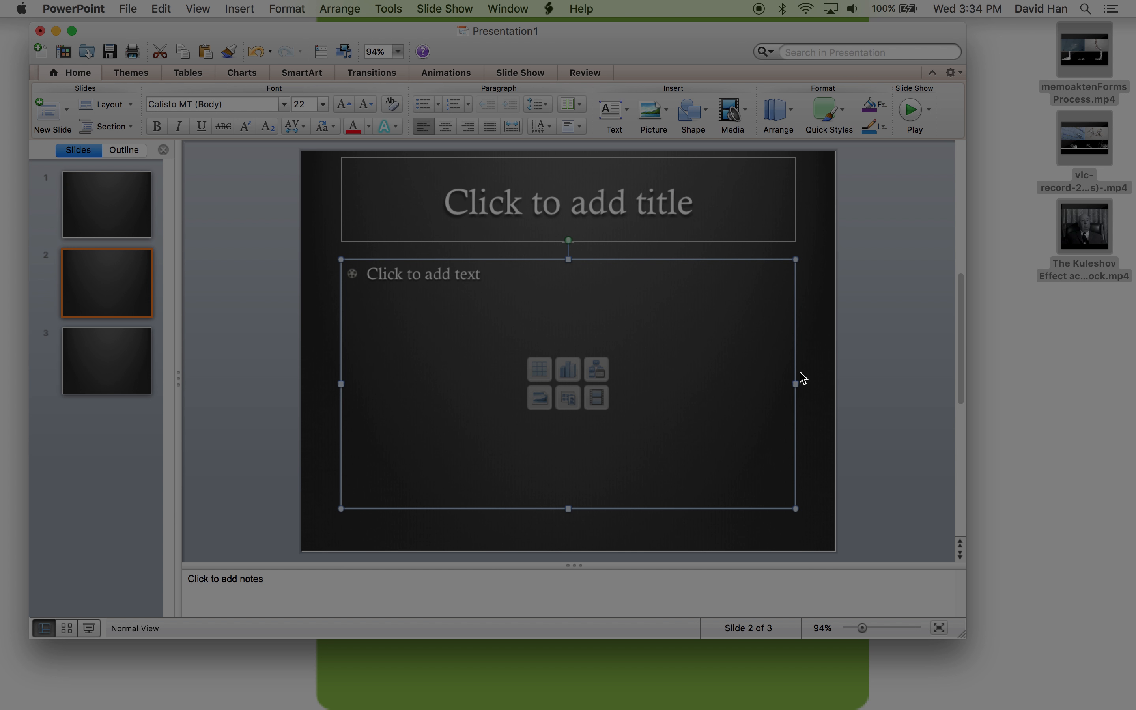
pyautogui.press('Delete')
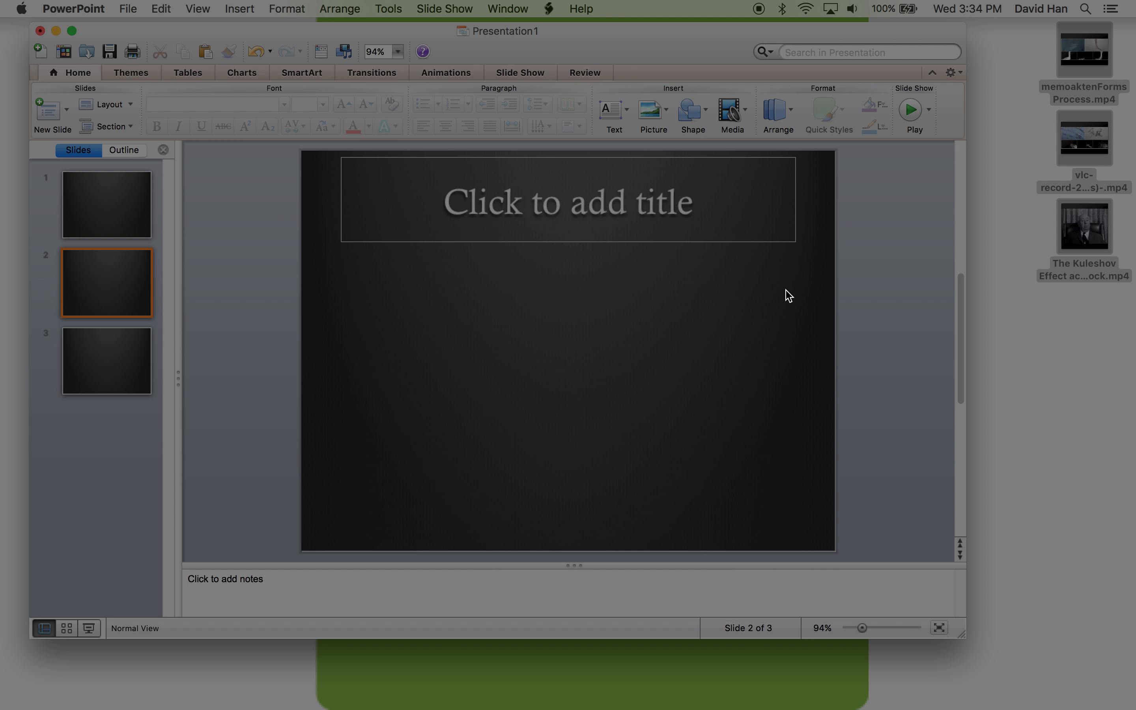
pyautogui.click(790, 242)
pyautogui.press('Delete')
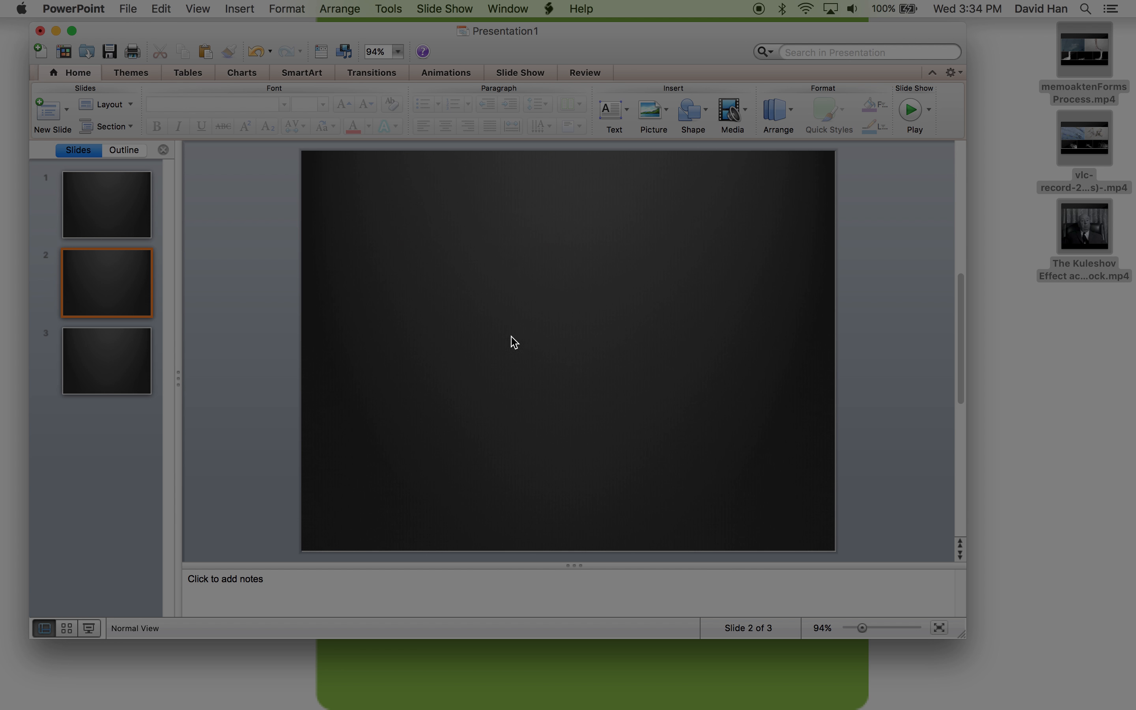
# Insert the Kuleshov Effect MP4 from the desktop into slide 2
pyautogui.click(1040, 332)
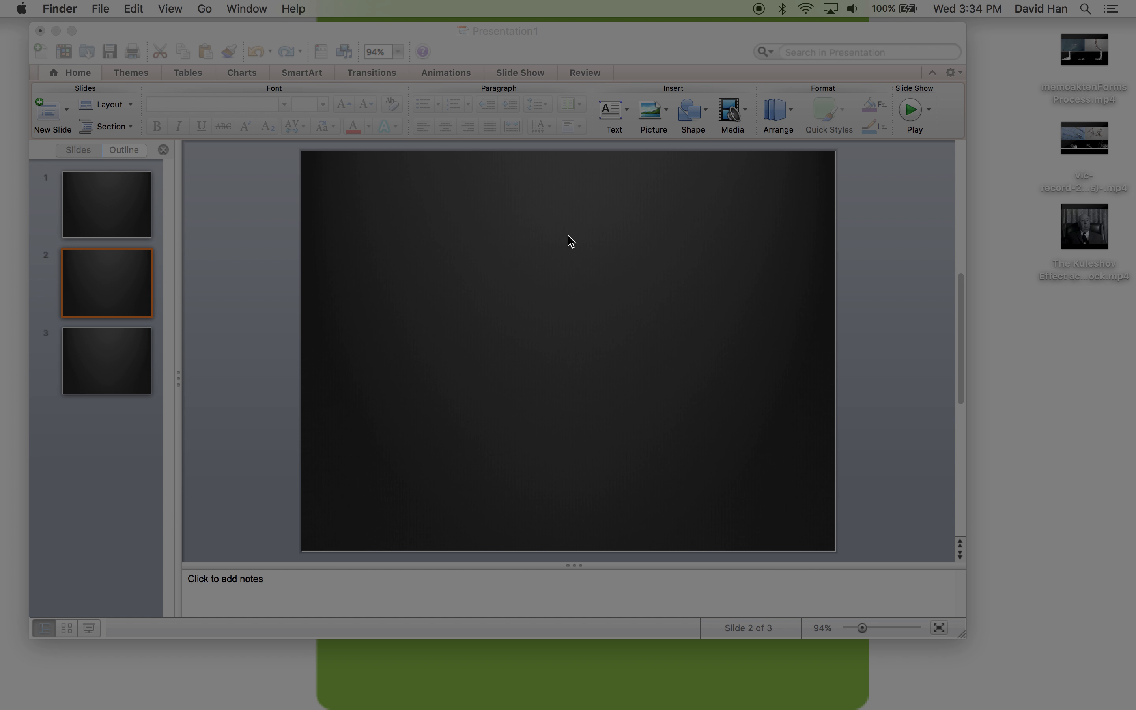
pyautogui.moveTo(1092, 235); pyautogui.dragTo(569, 298)
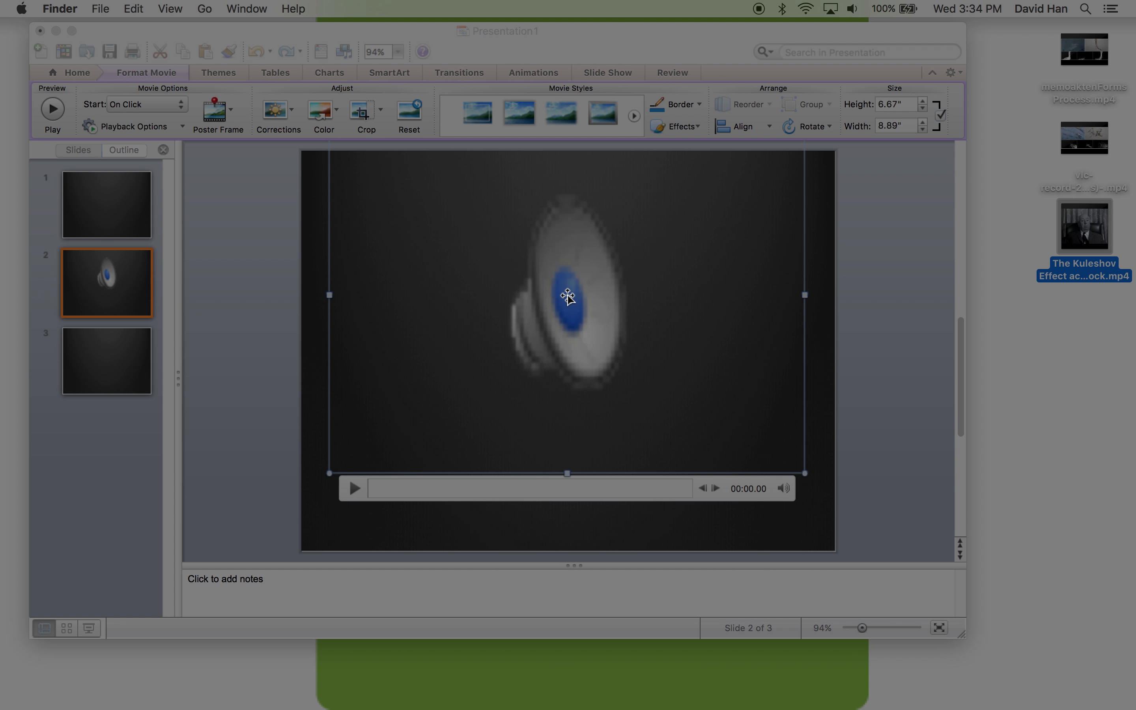
pyautogui.click(566, 260)
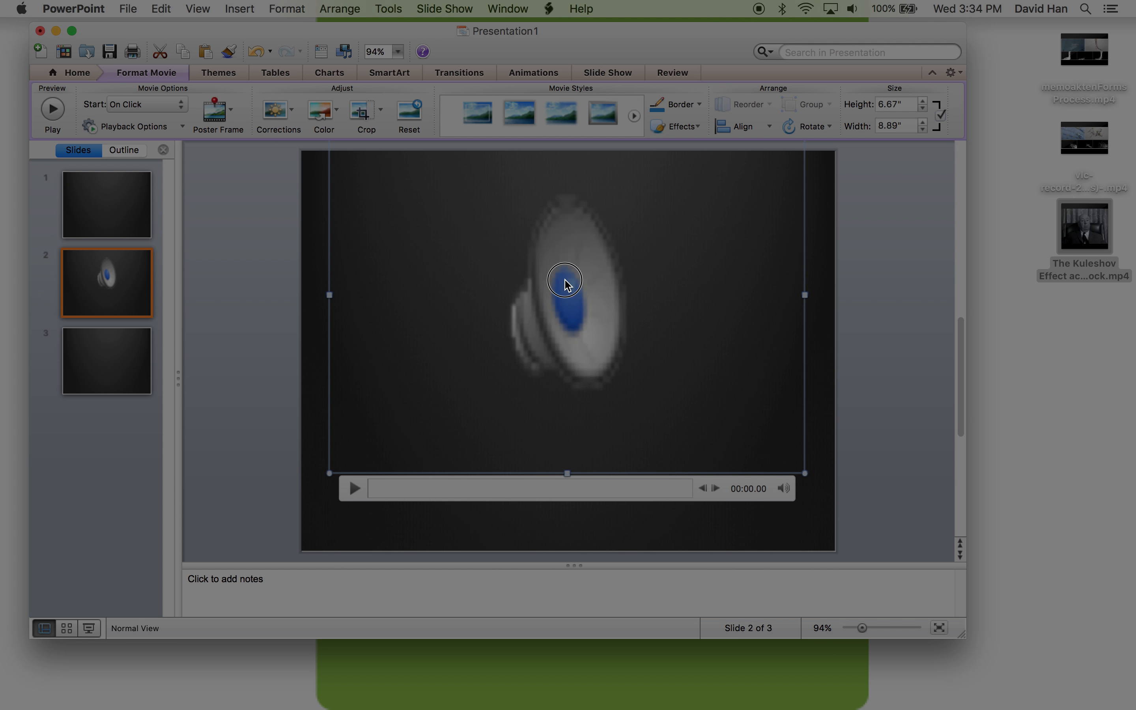
# Move the movie down on slide 2 and nudge it up until it sits fully within the slide, roughly centred
pyautogui.moveTo(568, 266); pyautogui.dragTo(571, 356)
pyautogui.press('Up')
pyautogui.press('Up')
pyautogui.press('Up')
pyautogui.press('Up')
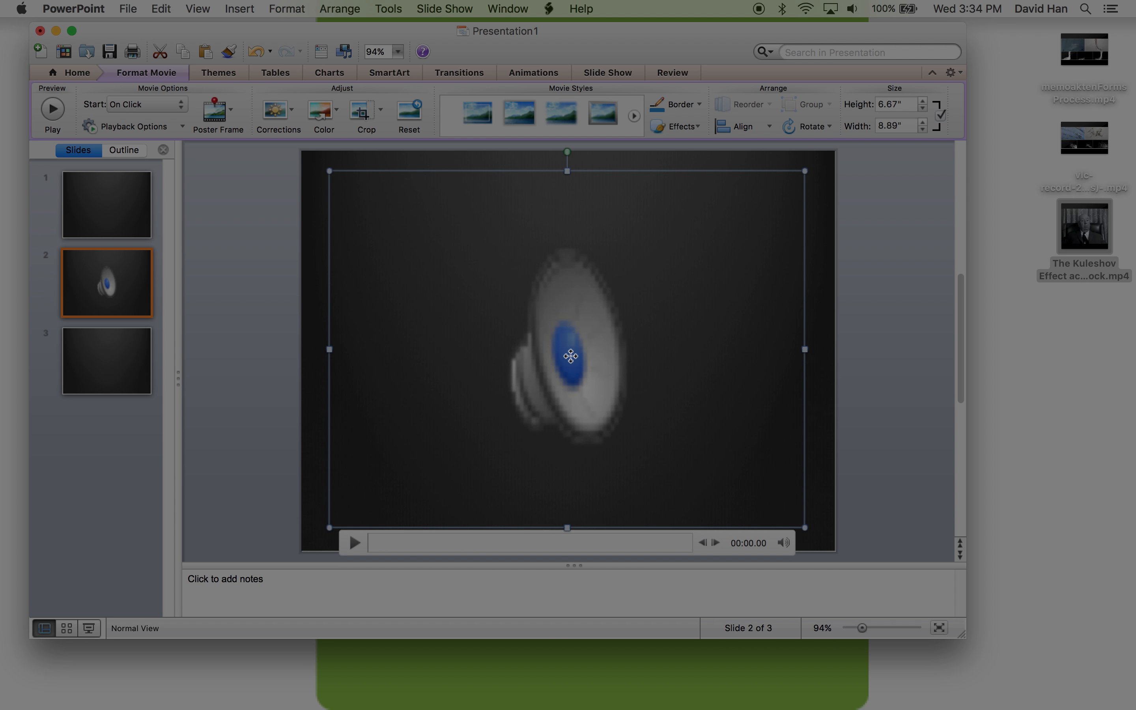
pyautogui.press('Up')
pyautogui.press('Up')
pyautogui.press('Up')
pyautogui.press('Up')
pyautogui.press('Up')
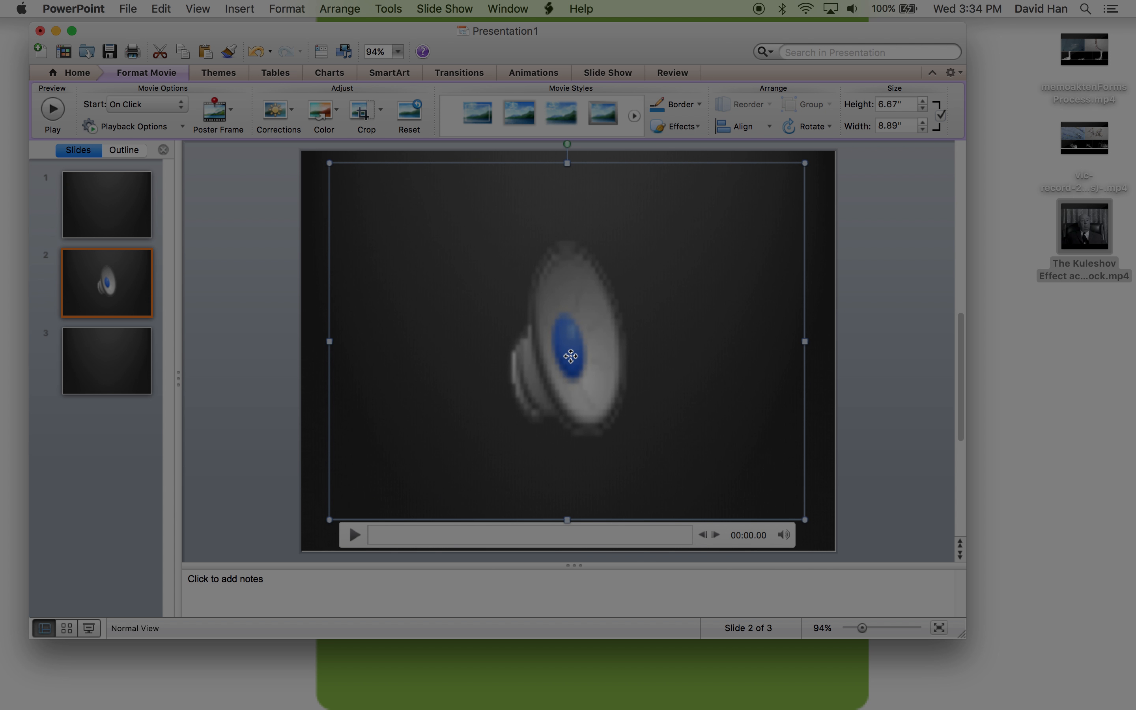
pyautogui.press('Up')
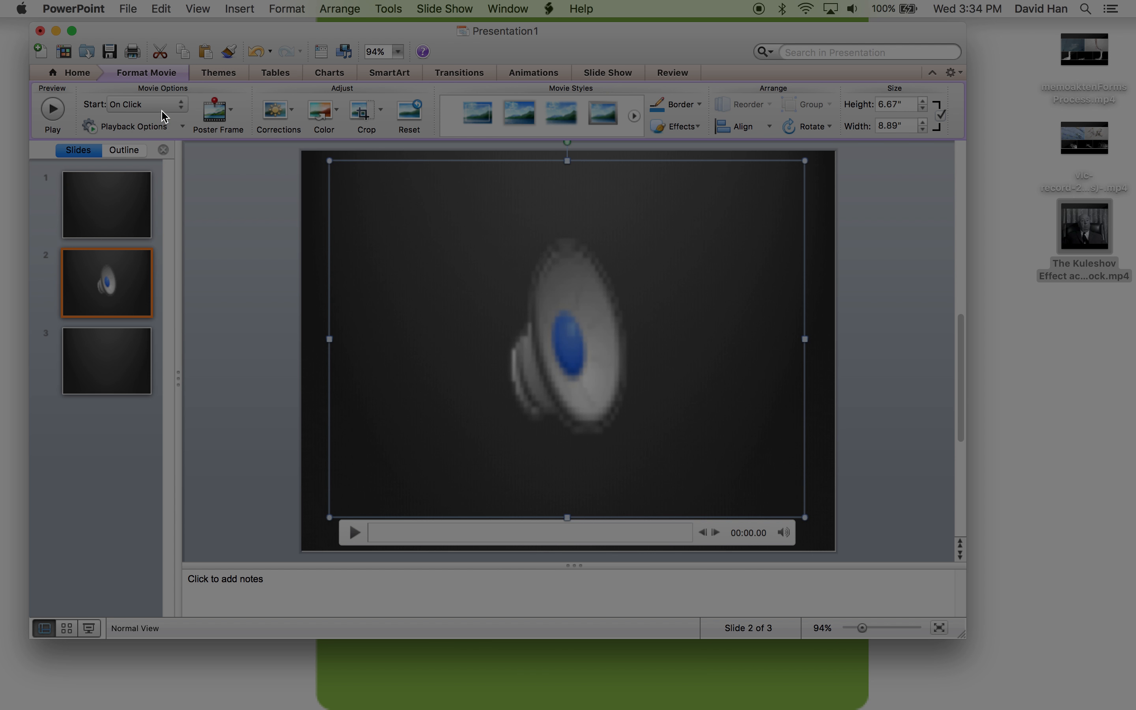
pyautogui.click(216, 79)
pyautogui.click(162, 73)
pyautogui.click(960, 75)
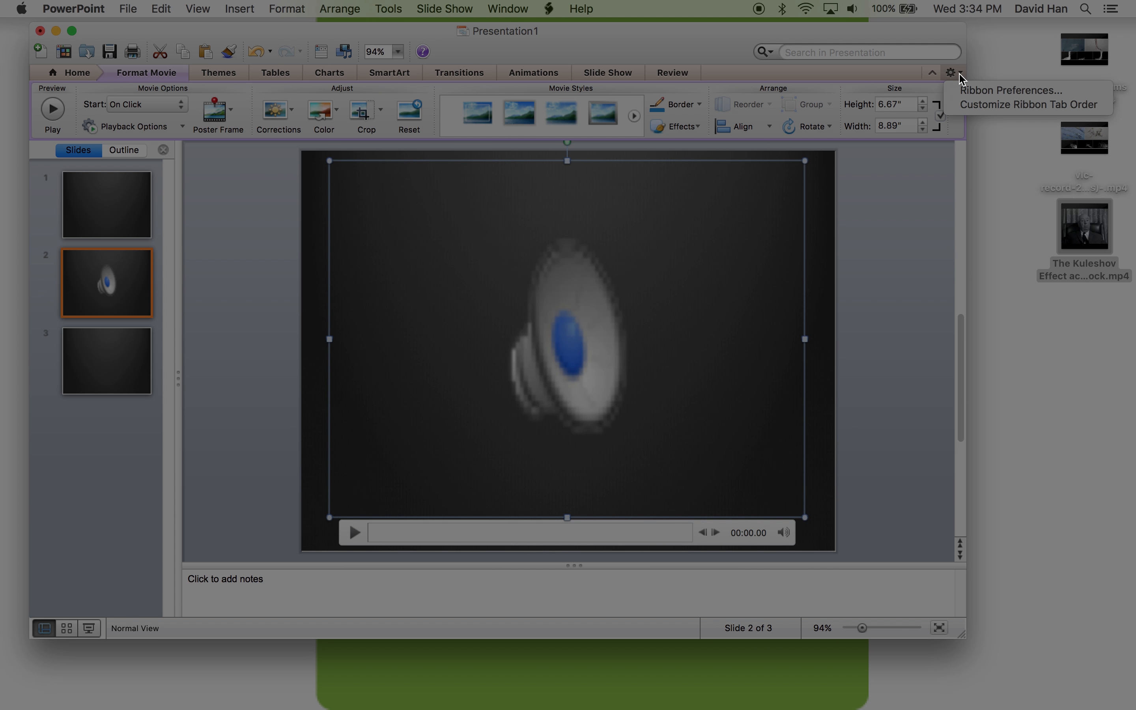
pyautogui.click(960, 75)
pyautogui.click(933, 74)
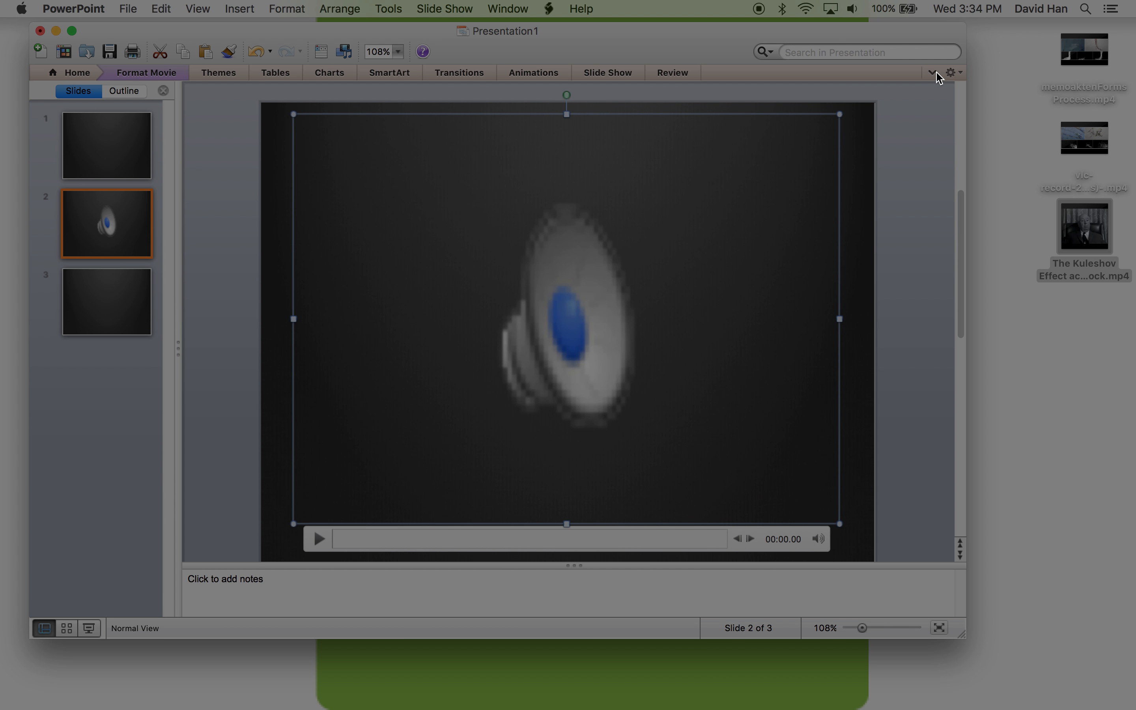
pyautogui.click(933, 73)
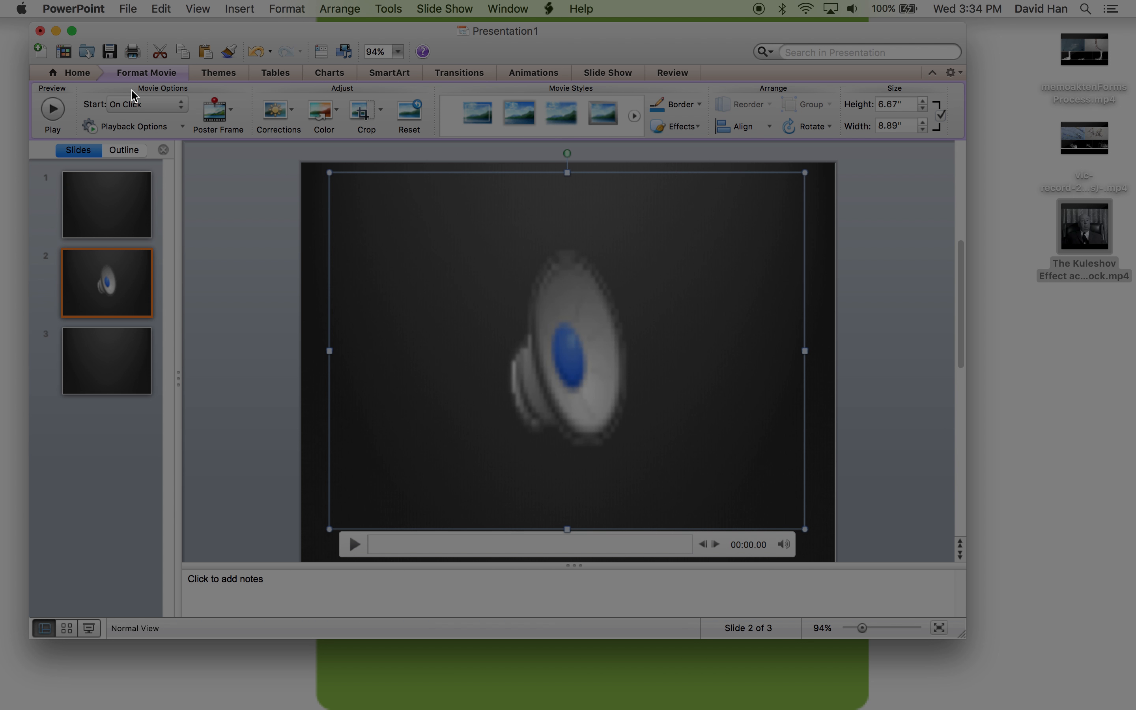
# Examine the brightness, contrast and recolor options in the Format Movie settings, then dismiss them
pyautogui.click(287, 8)
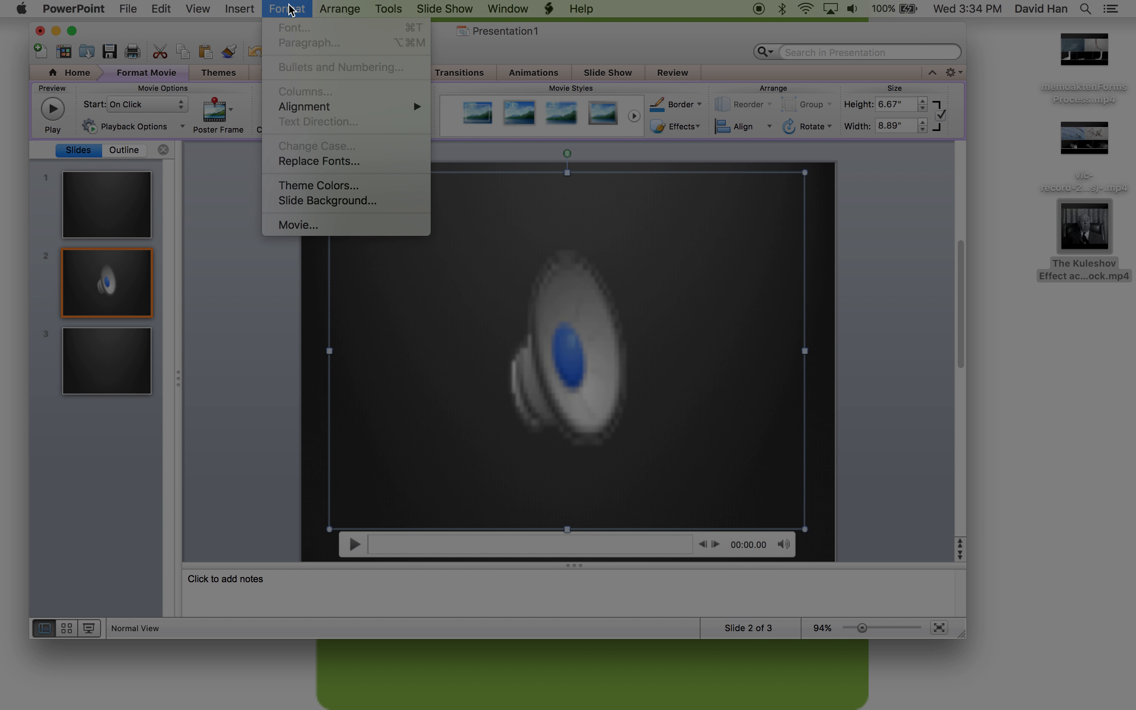
pyautogui.click(243, 272)
pyautogui.click(310, 8)
pyautogui.click(319, 228)
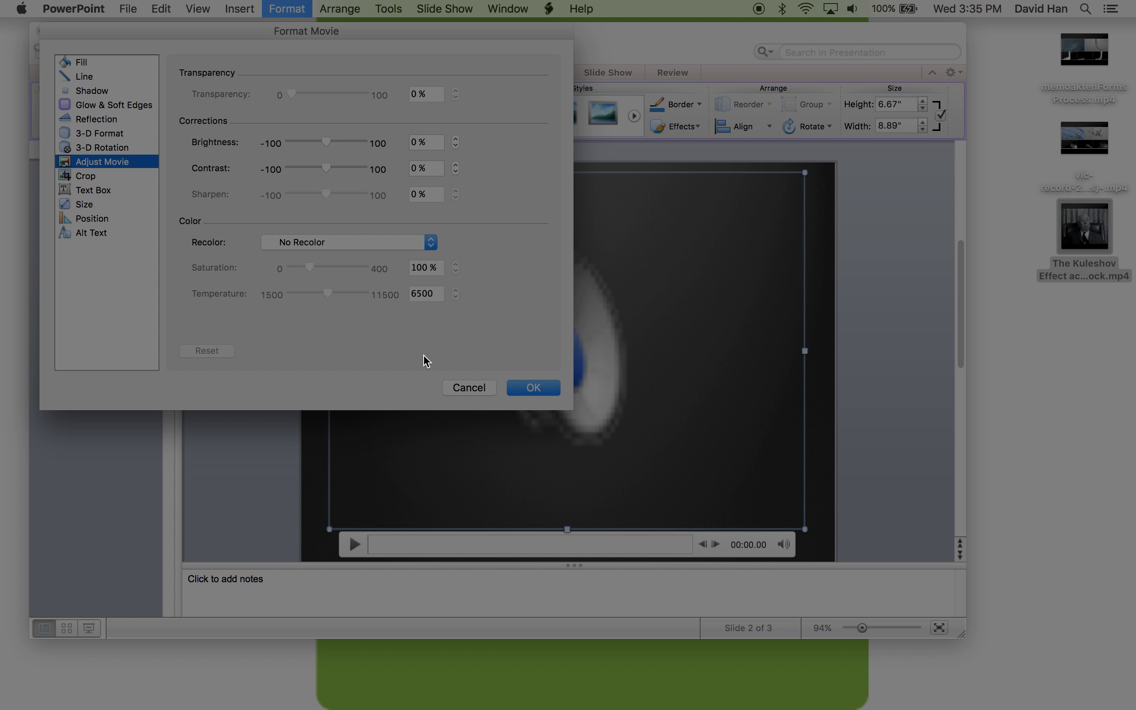
pyautogui.click(470, 388)
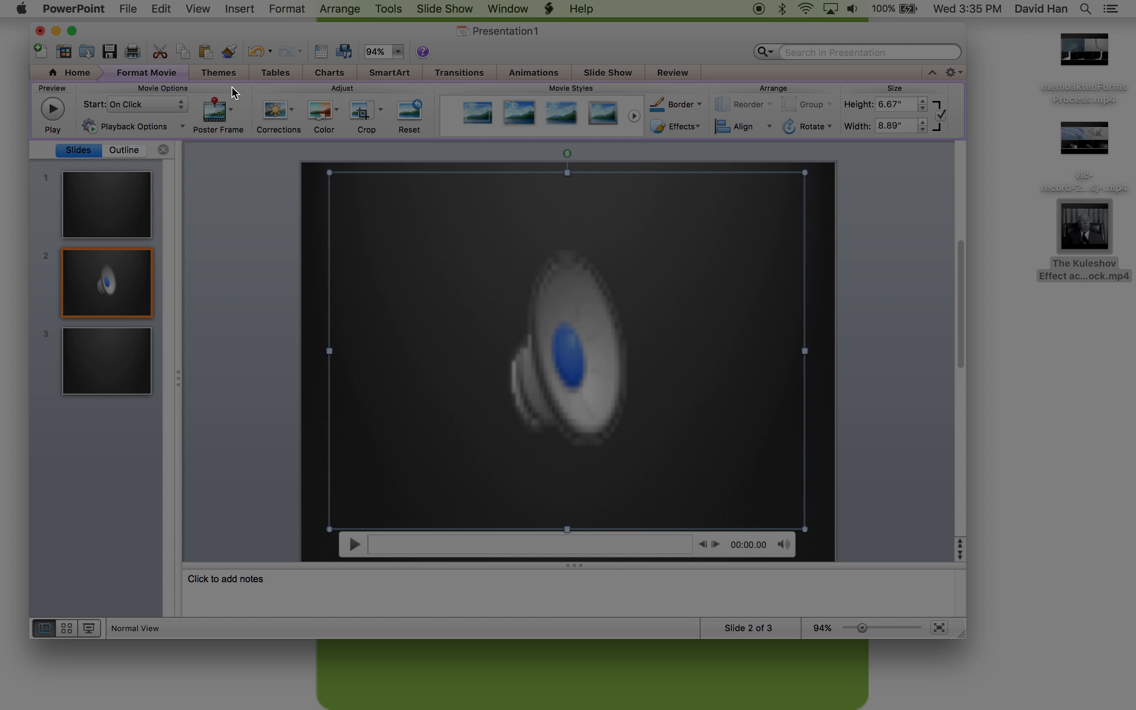
# Keep the movie's start option at On Click and choose the Play Full Screen playback option
pyautogui.click(181, 108)
pyautogui.click(180, 107)
pyautogui.click(176, 106)
pyautogui.click(243, 227)
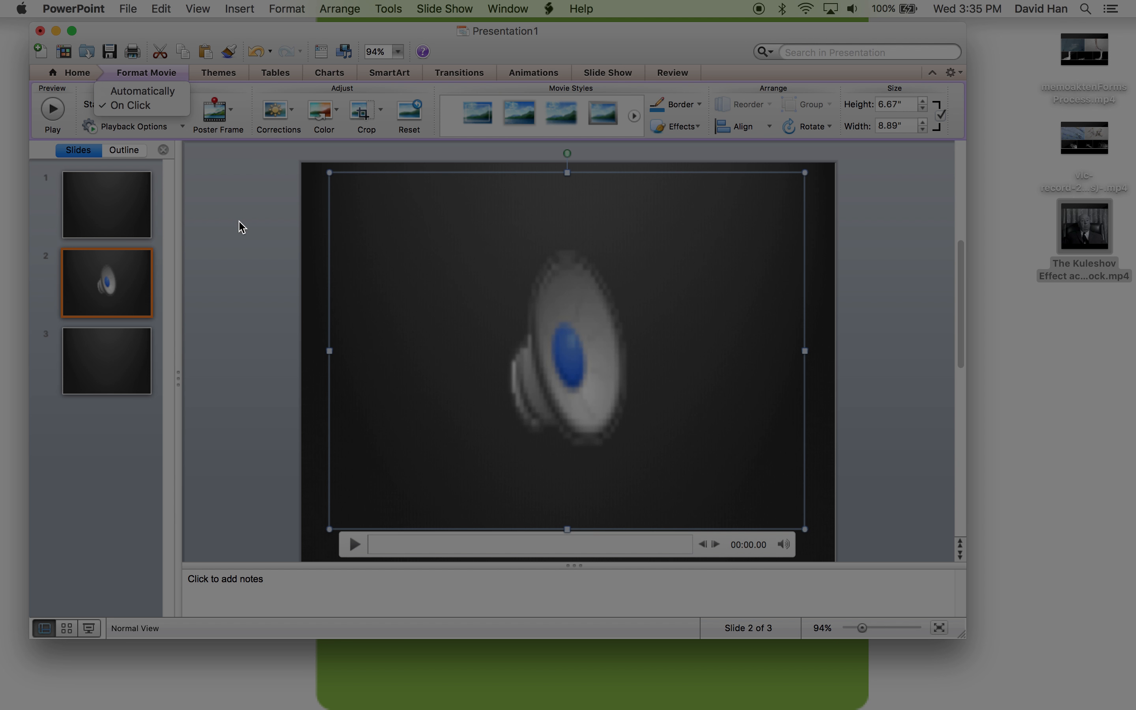
pyautogui.click(185, 126)
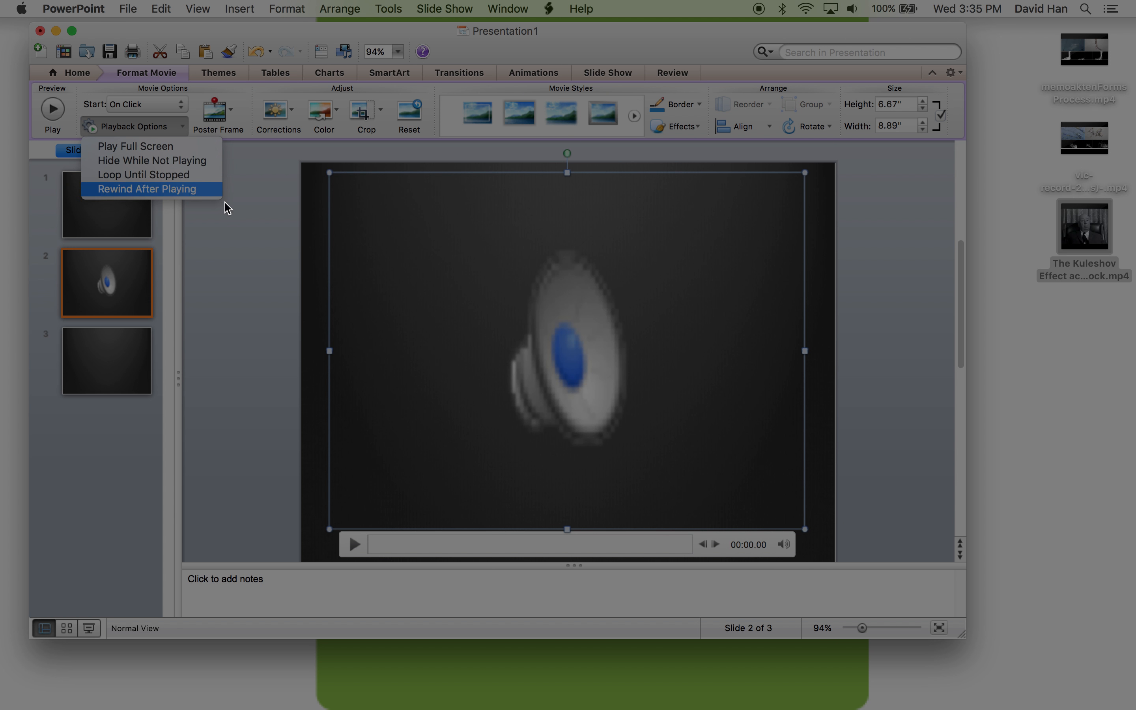
pyautogui.click(161, 148)
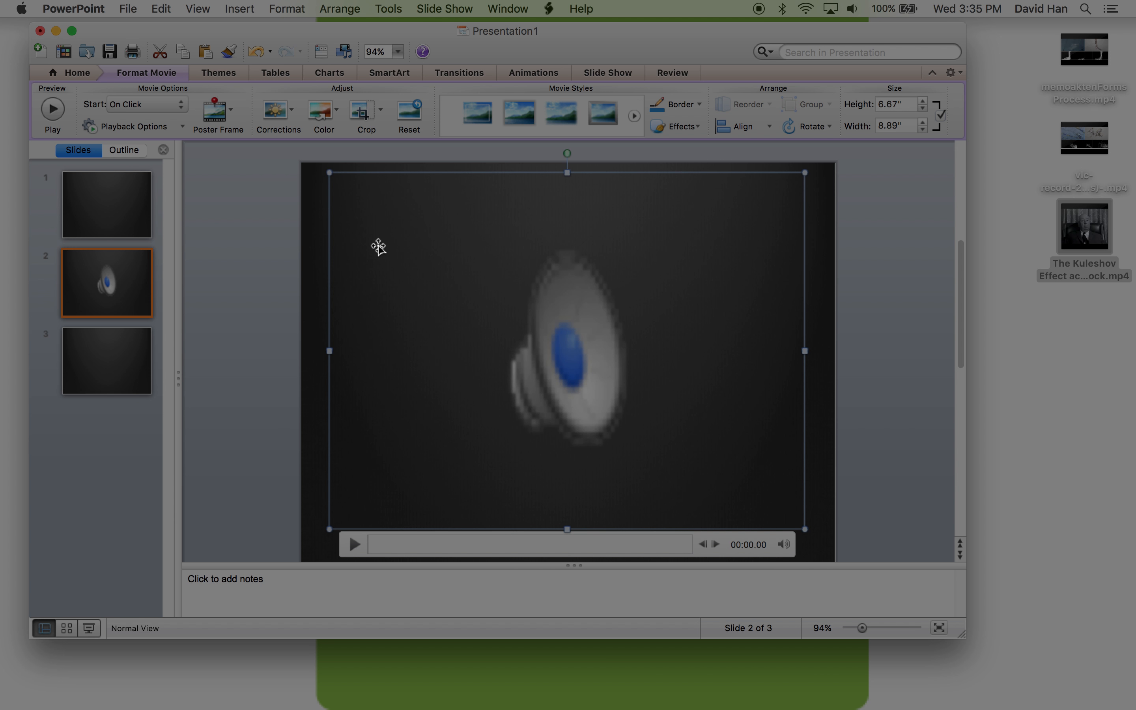
# Play the movie to about 6 seconds, pause it, and set the current frame as its poster frame
pyautogui.click(232, 111)
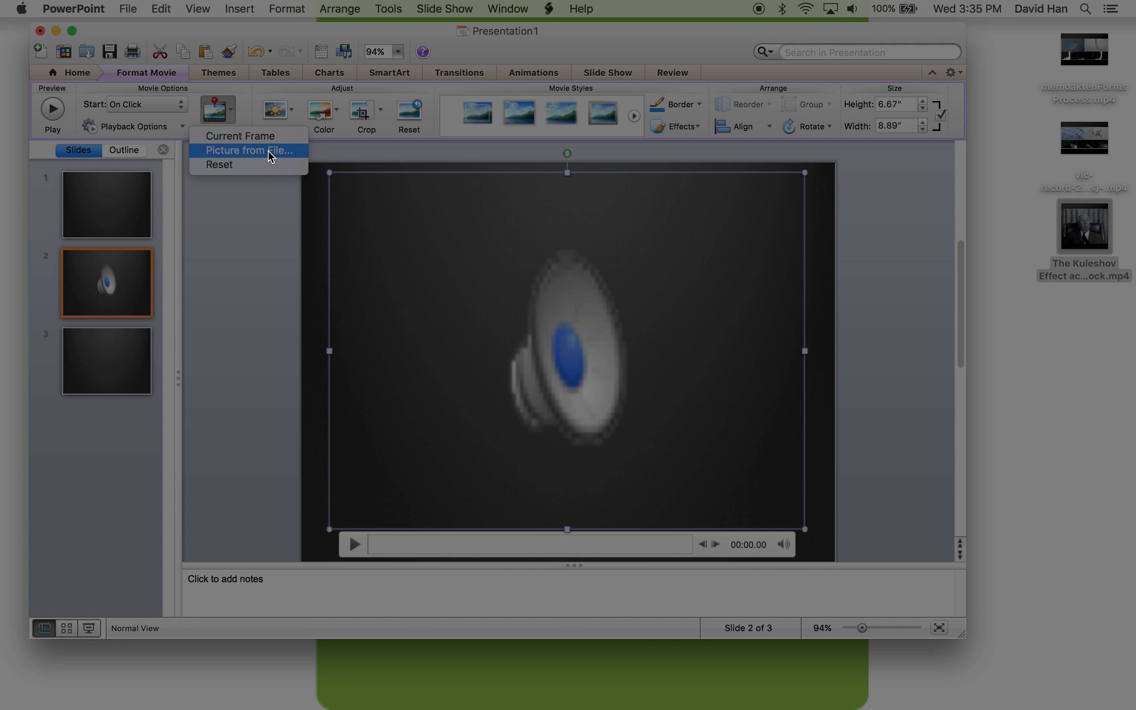
pyautogui.click(250, 204)
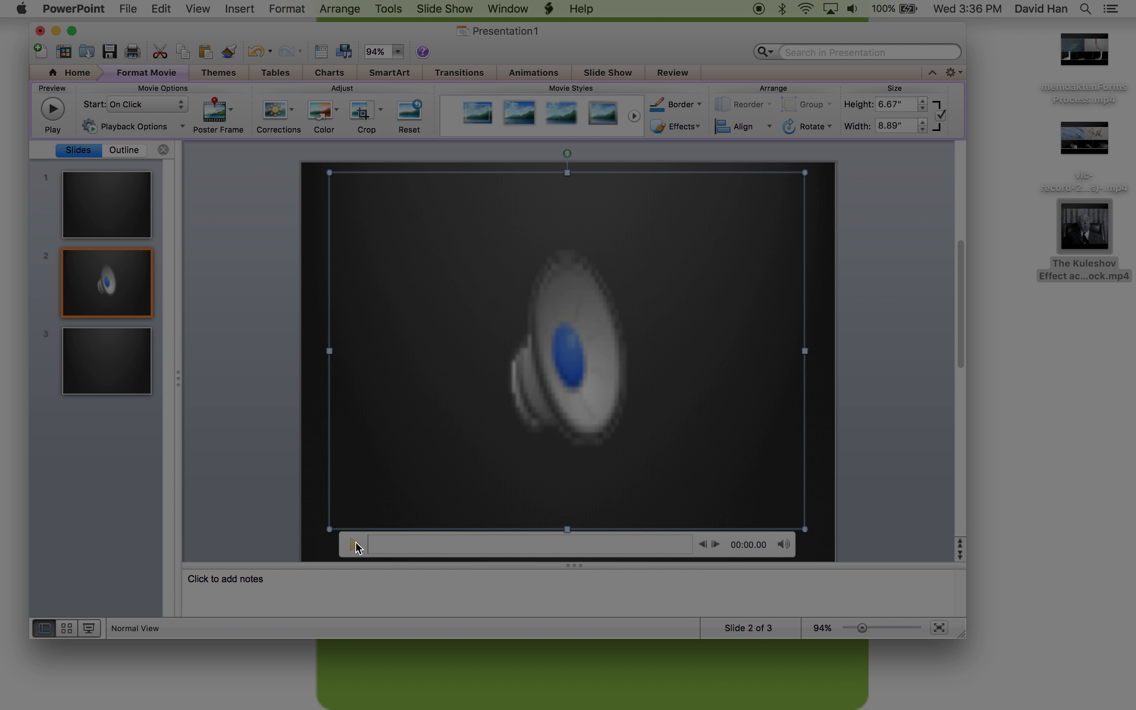
pyautogui.click(354, 545)
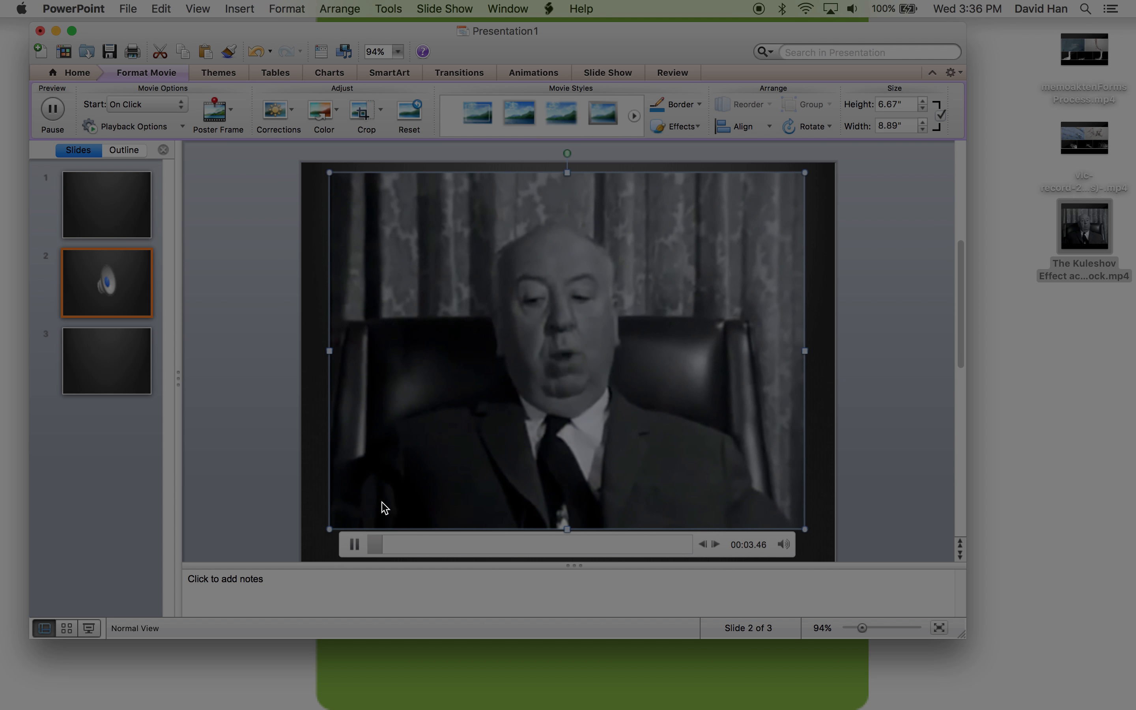
pyautogui.click(355, 545)
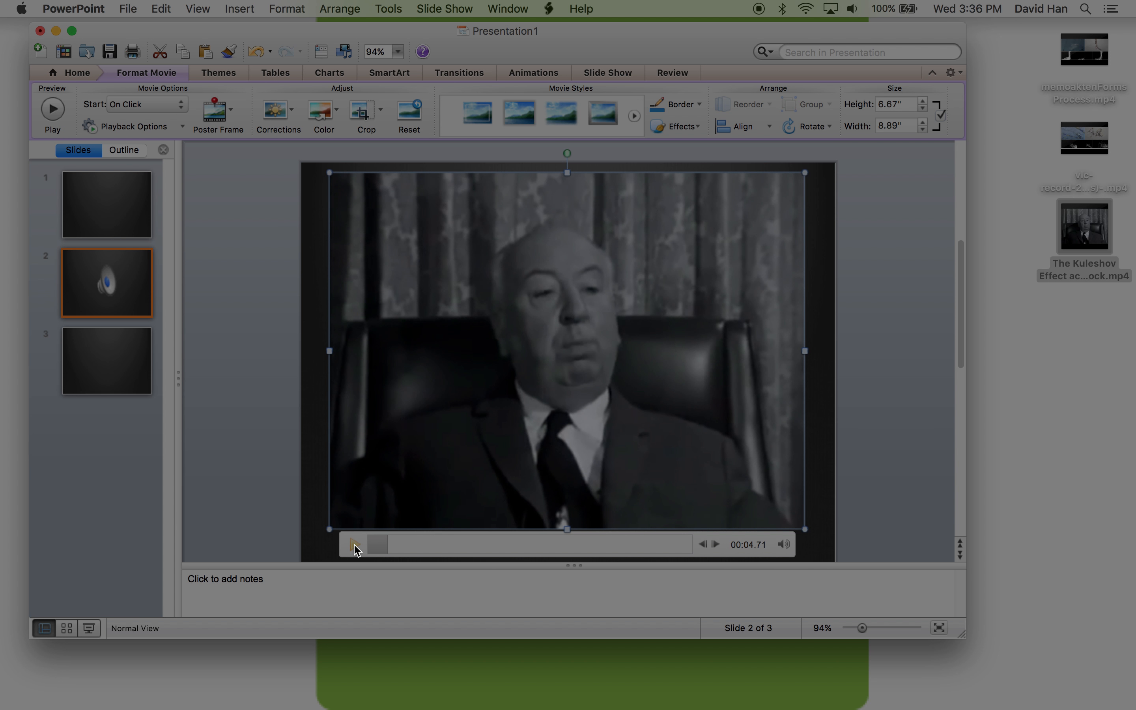
pyautogui.click(355, 545)
pyautogui.click(355, 545)
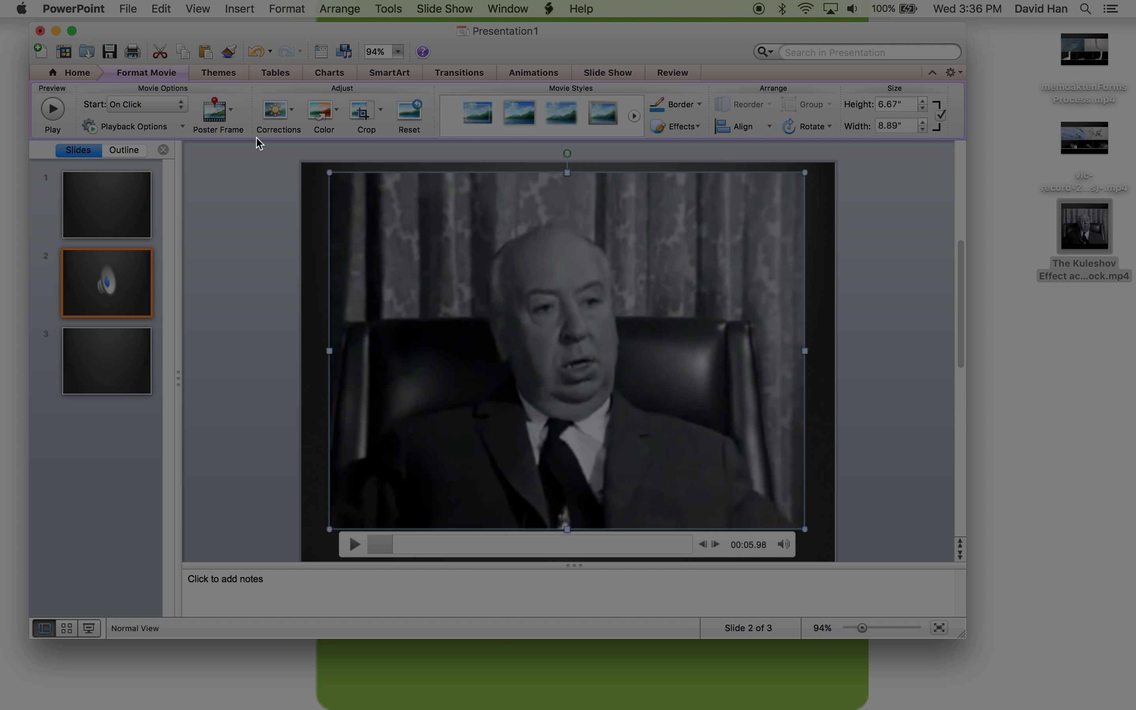
pyautogui.click(233, 113)
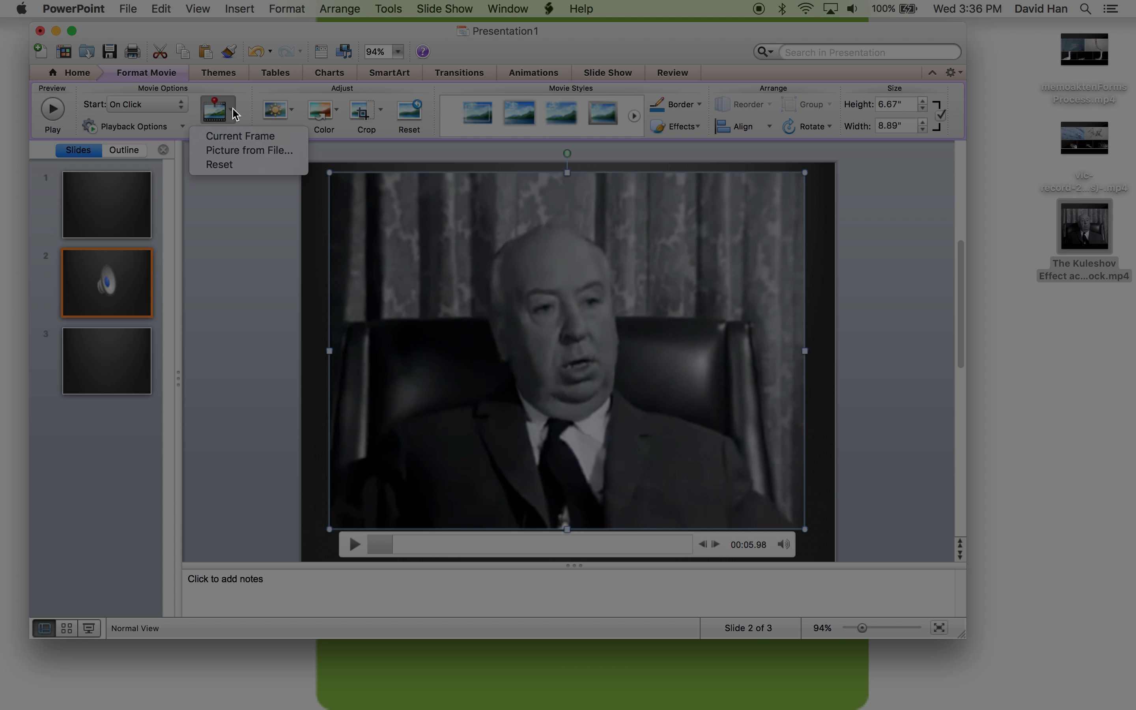
pyautogui.click(238, 136)
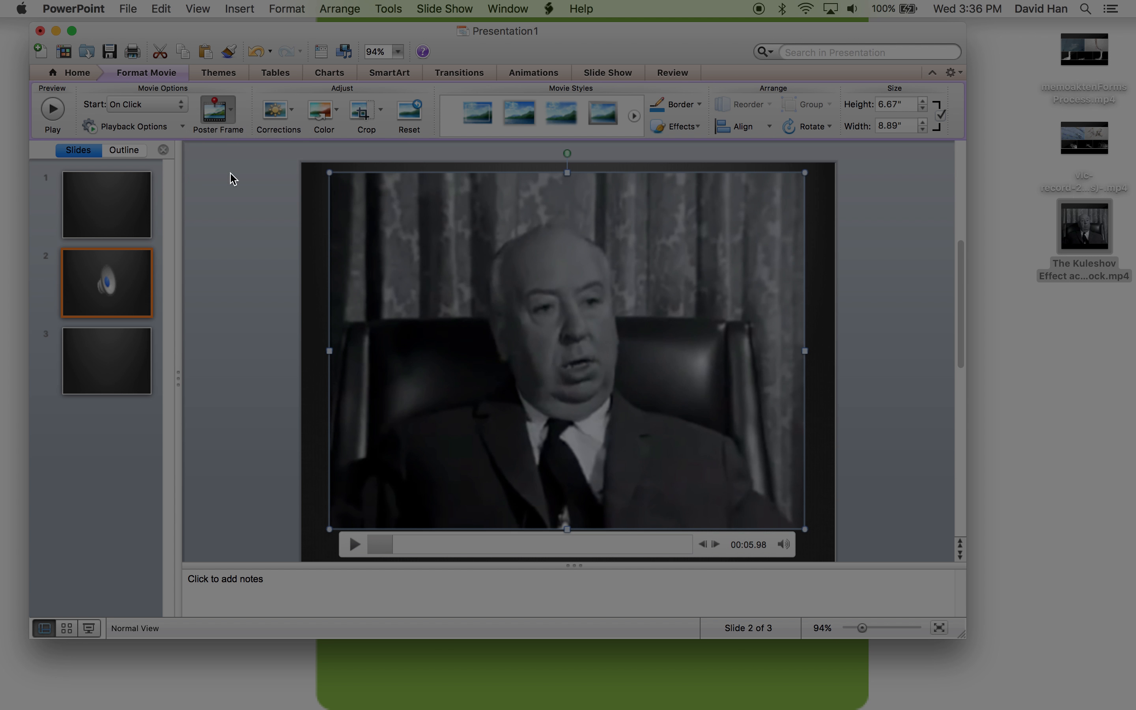
pyautogui.click(233, 113)
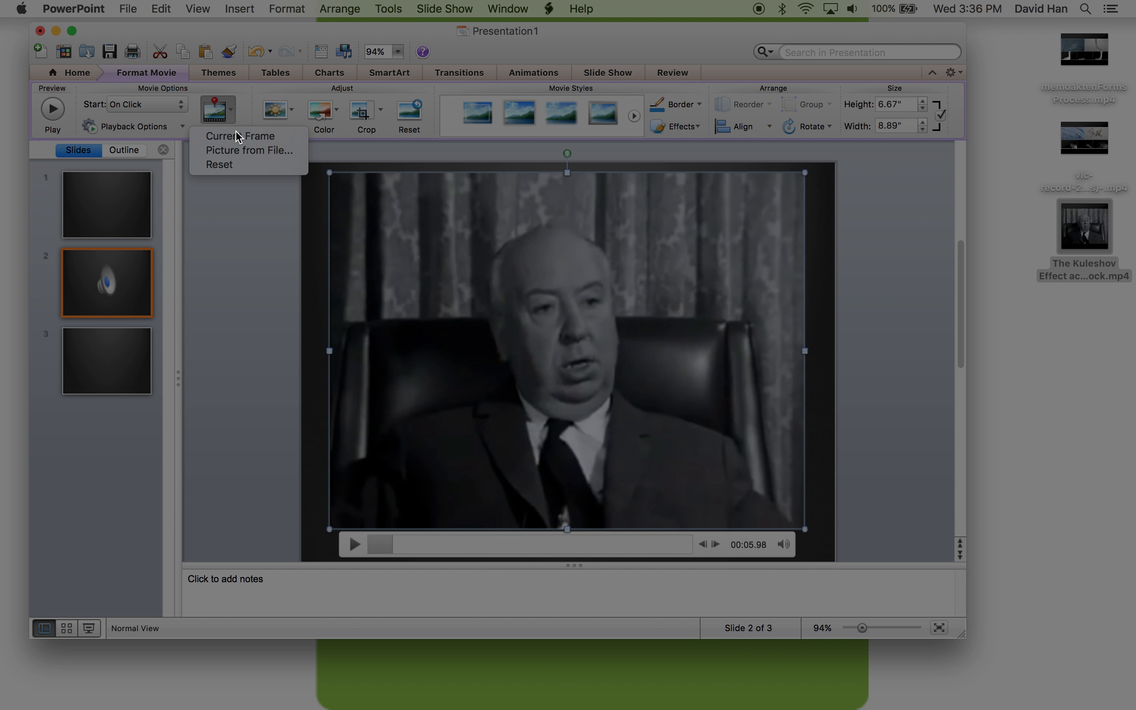
pyautogui.click(238, 137)
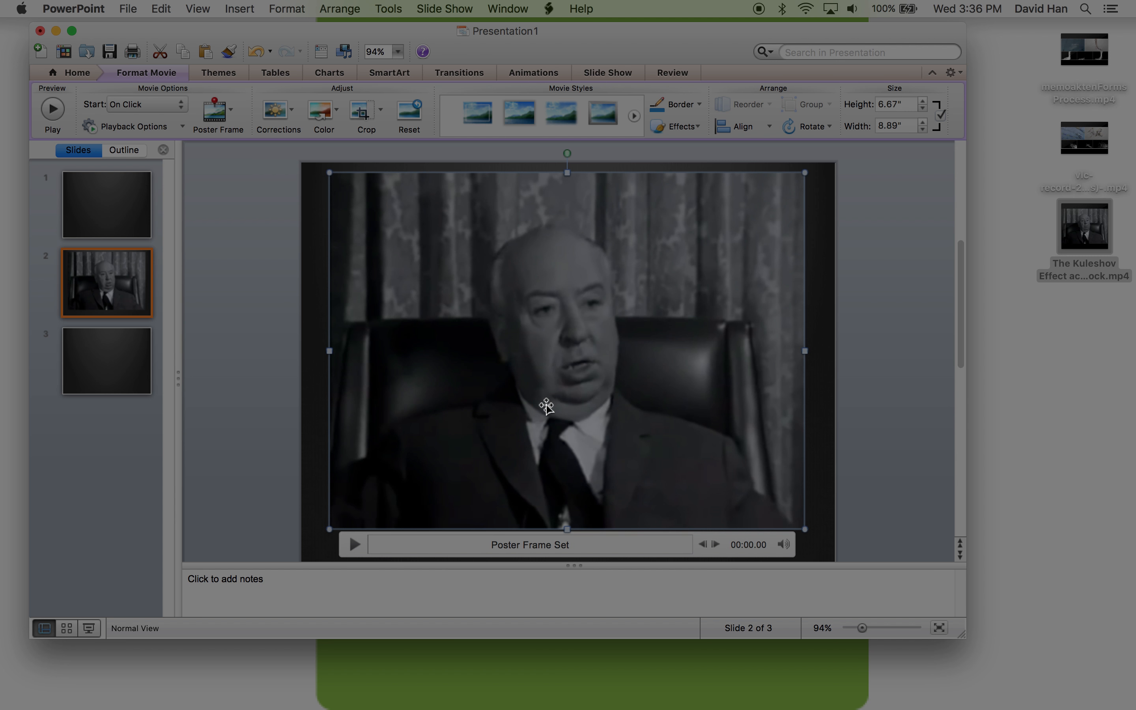
# Run the slide show from the first slide
pyautogui.click(129, 211)
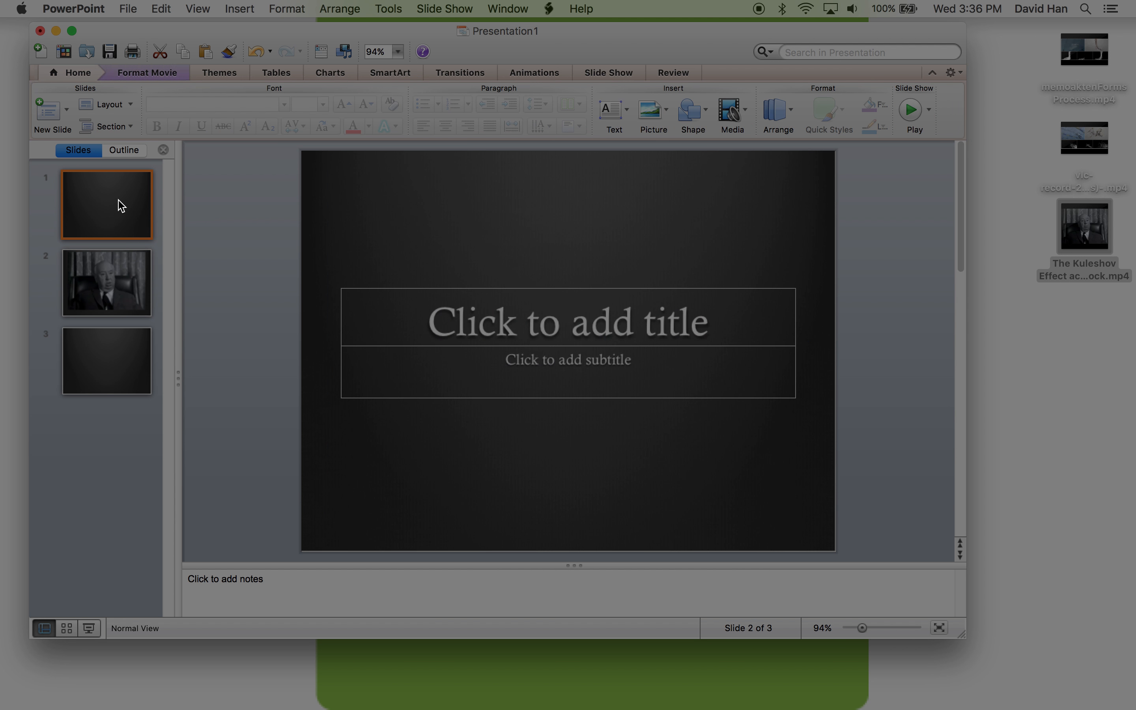
pyautogui.click(930, 113)
pyautogui.click(932, 166)
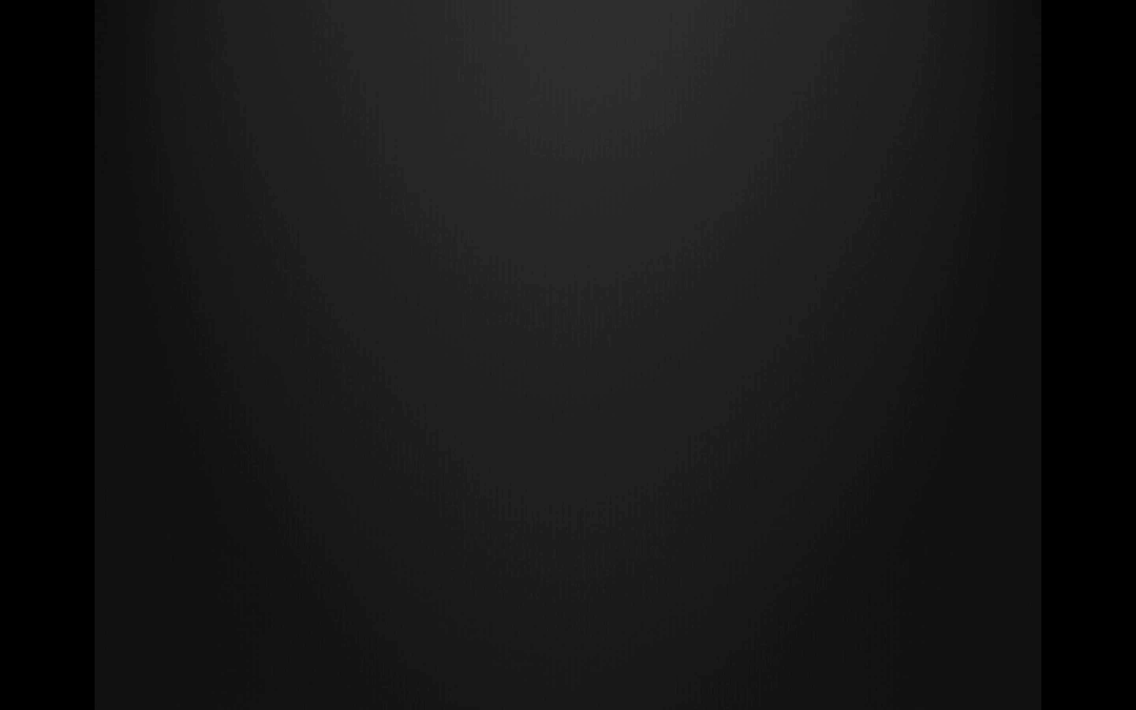
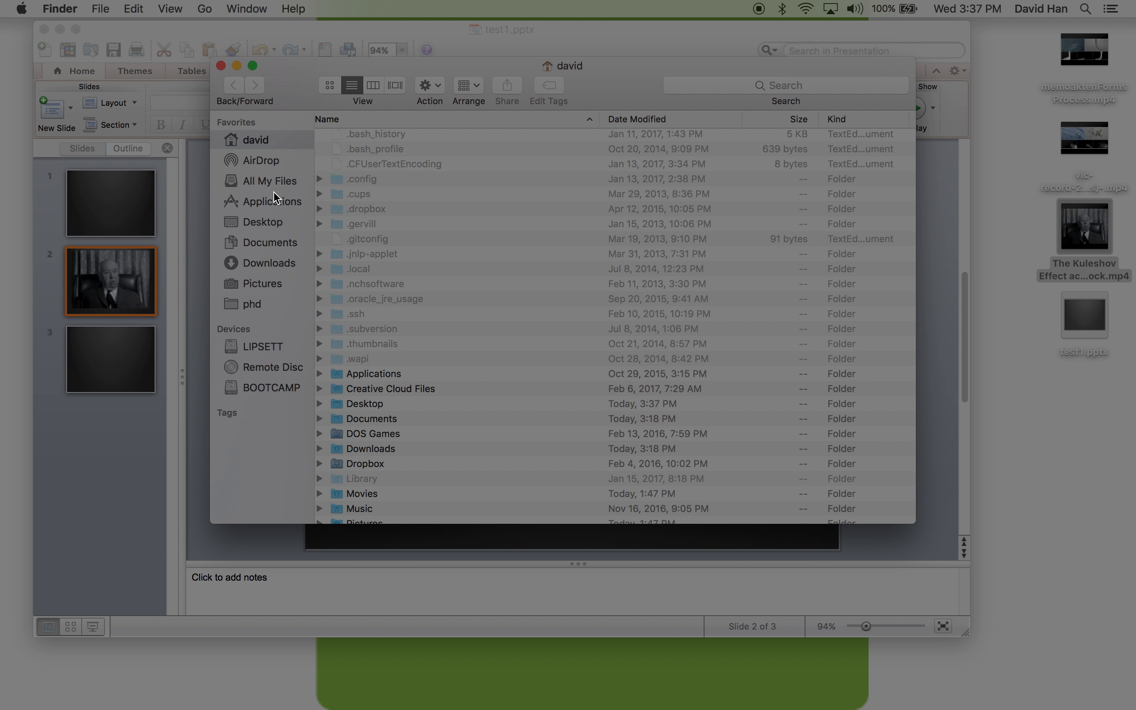
# Compare the file sizes of test1.pptx and The Kuleshov Effect according to Hitchcock.mp4 in Finder's Desktop folder, then return to the presentation
pyautogui.click(266, 222)
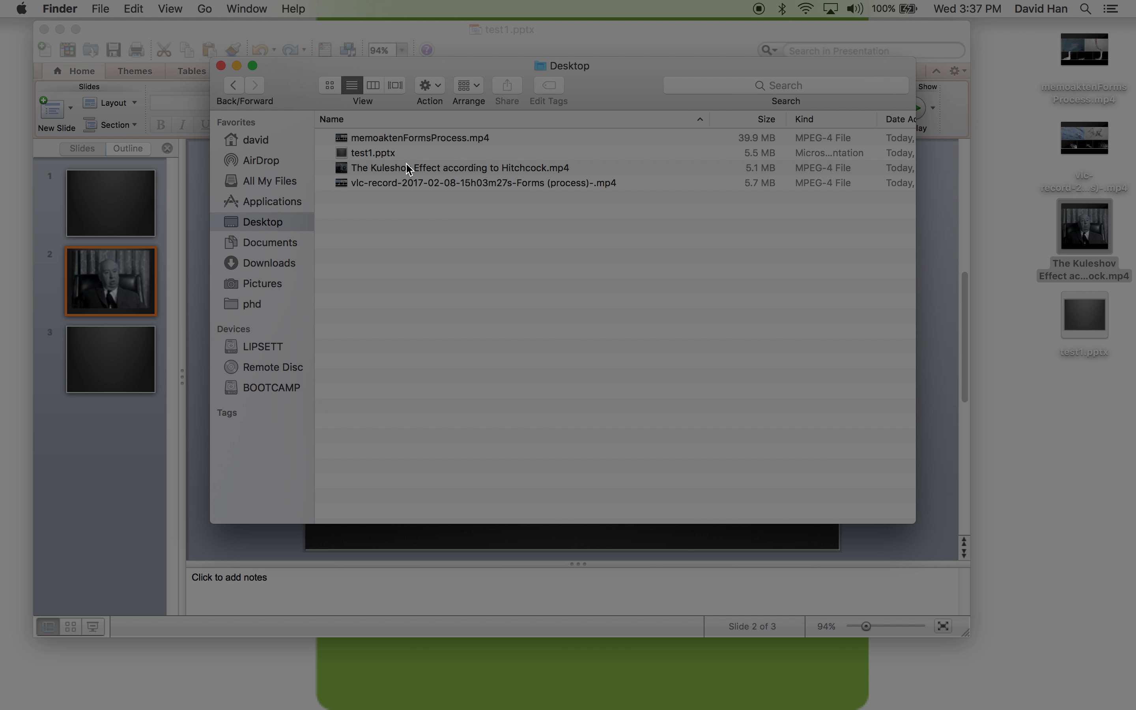
pyautogui.click(395, 154)
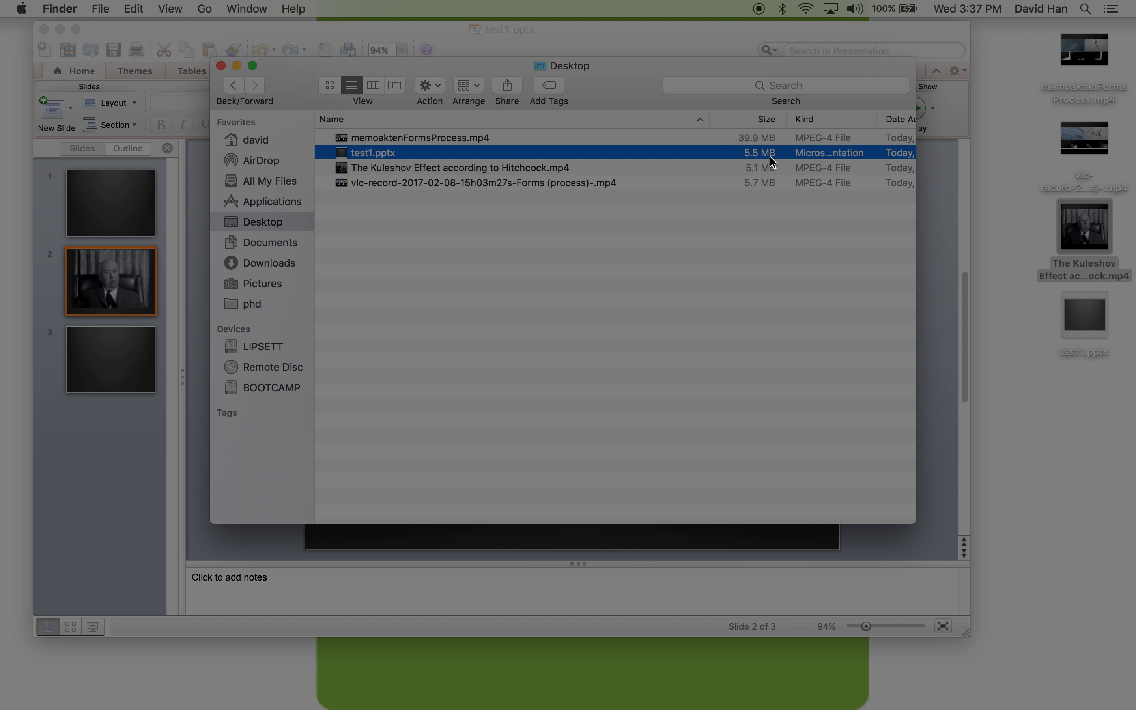
pyautogui.click(482, 170)
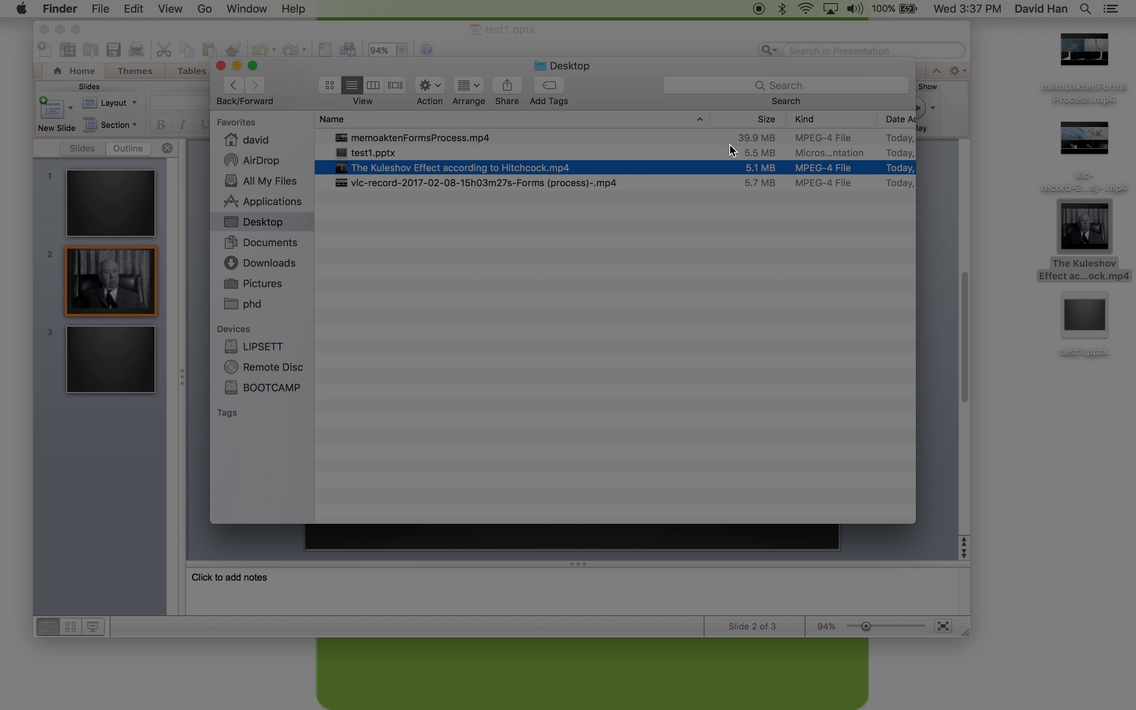
pyautogui.moveTo(658, 103); pyautogui.dragTo(664, 242)
pyautogui.click(624, 45)
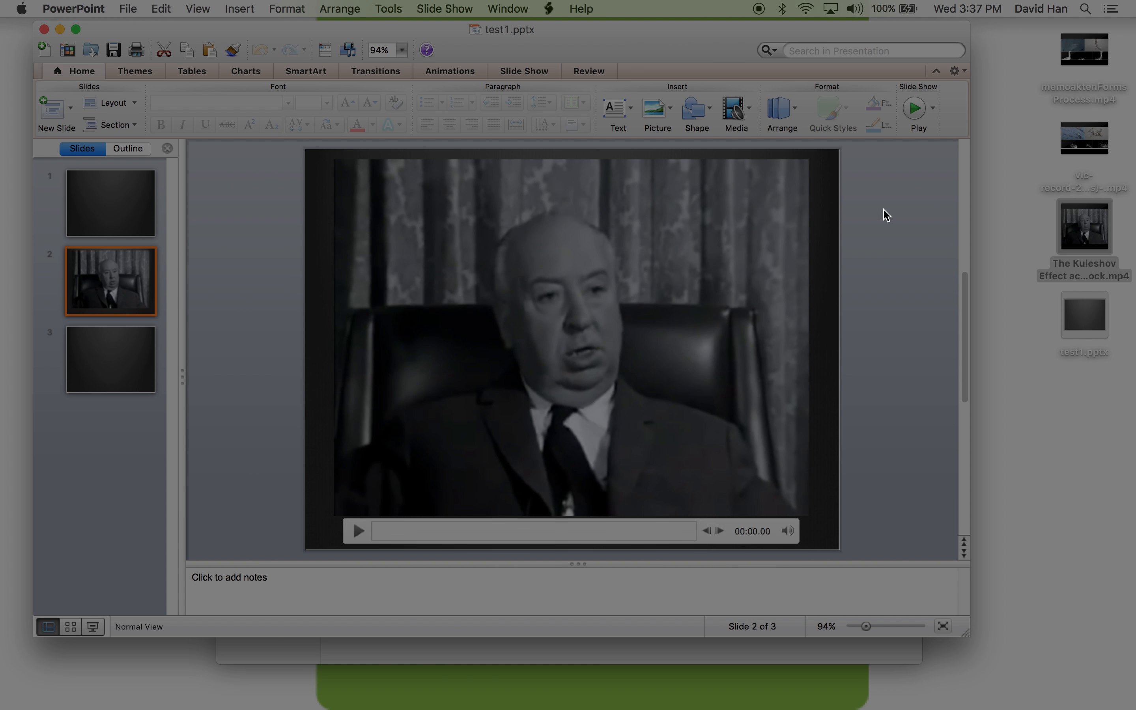
pyautogui.moveTo(747, 296)
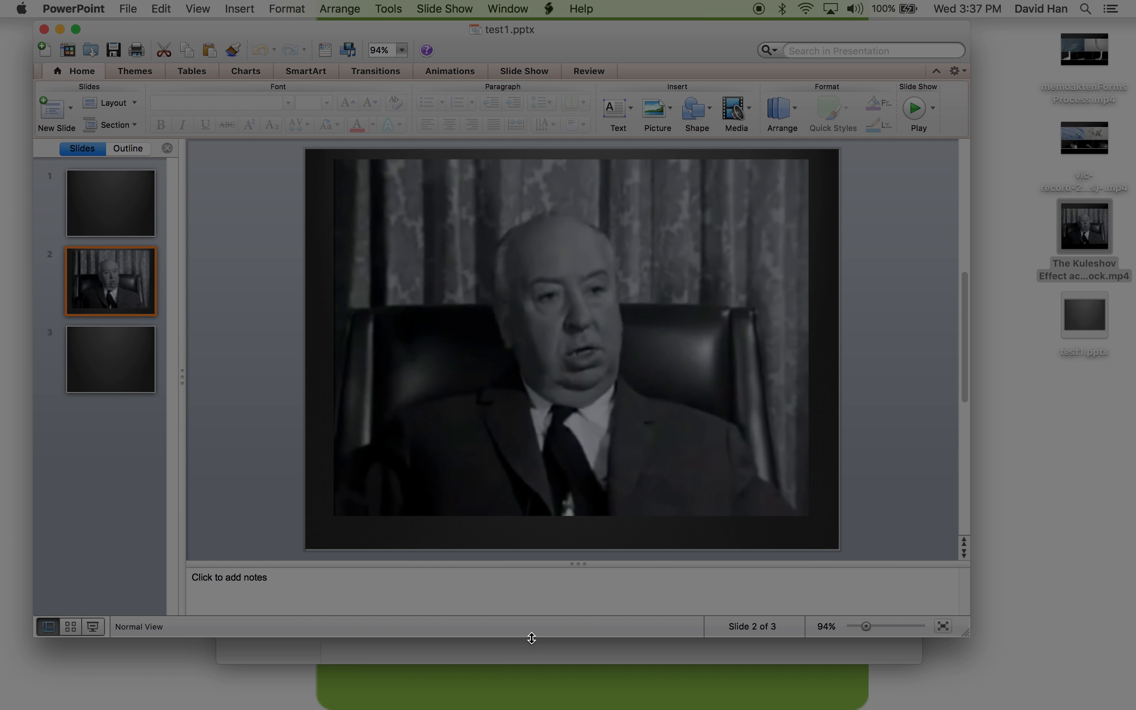
# Switch back to Finder and recheck the presentation's file size against the source movie's size
pyautogui.click(553, 660)
pyautogui.click(388, 293)
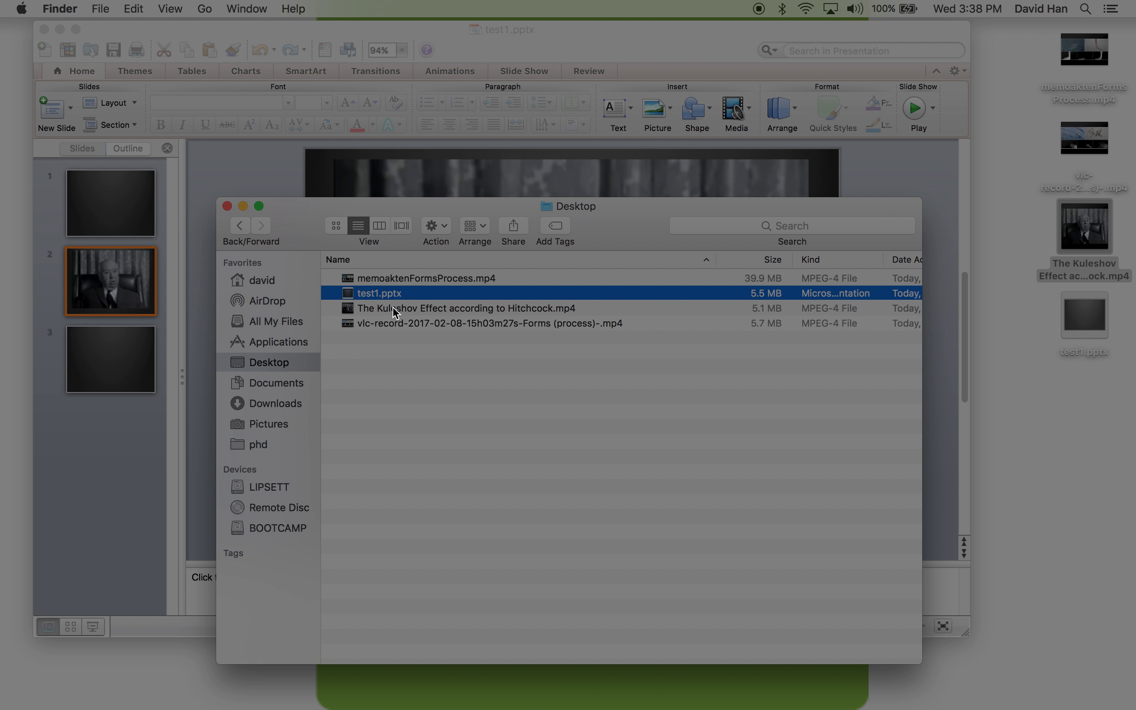
pyautogui.click(419, 312)
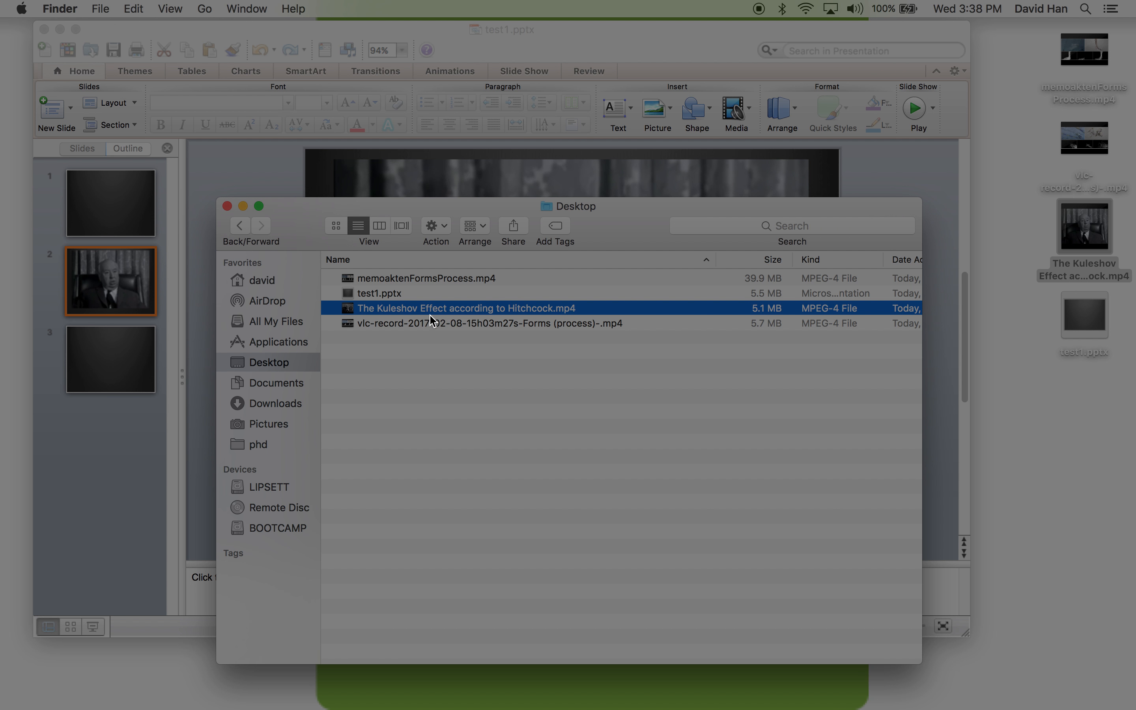
pyautogui.click(403, 295)
pyautogui.click(406, 310)
pyautogui.click(397, 296)
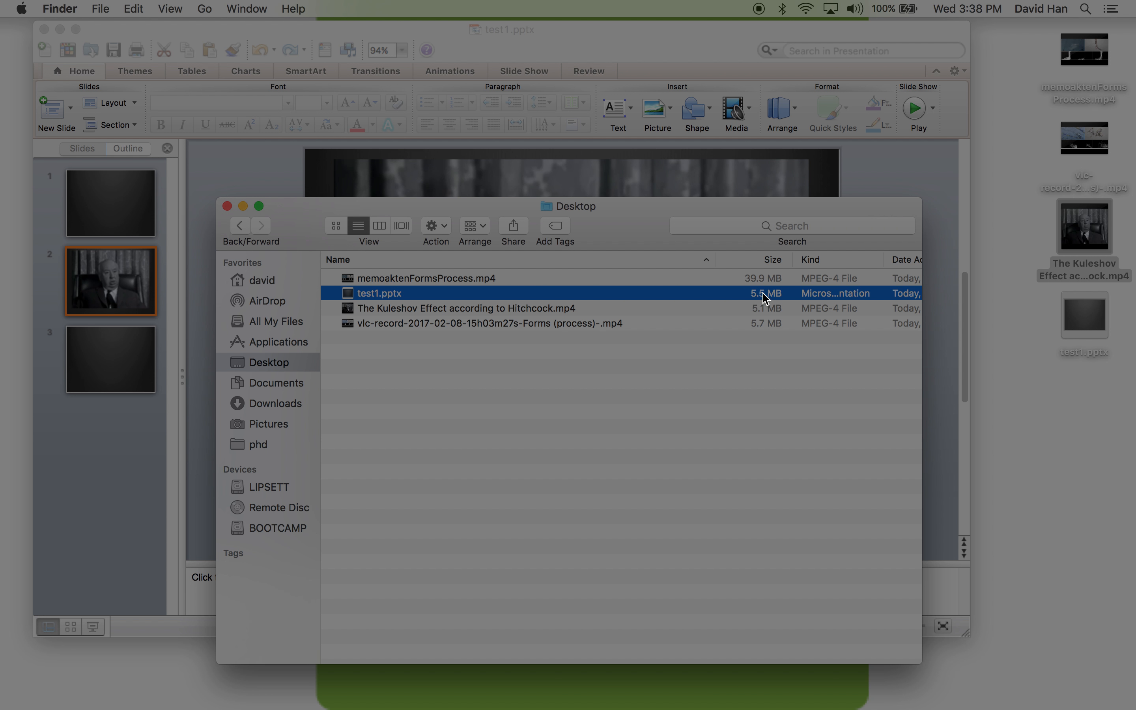
# Move The Kuleshov Effect according to Hitchcock.mp4 from the Desktop folder to the Trash
pyautogui.click(484, 310)
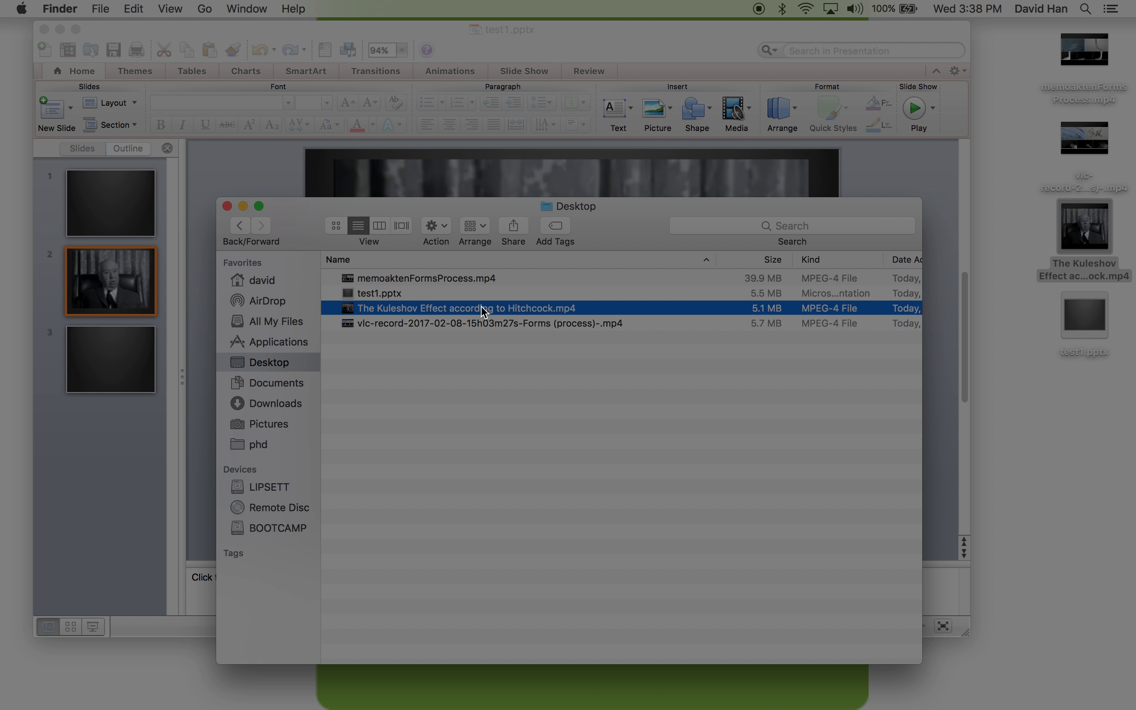
pyautogui.press('super+BackSpace')
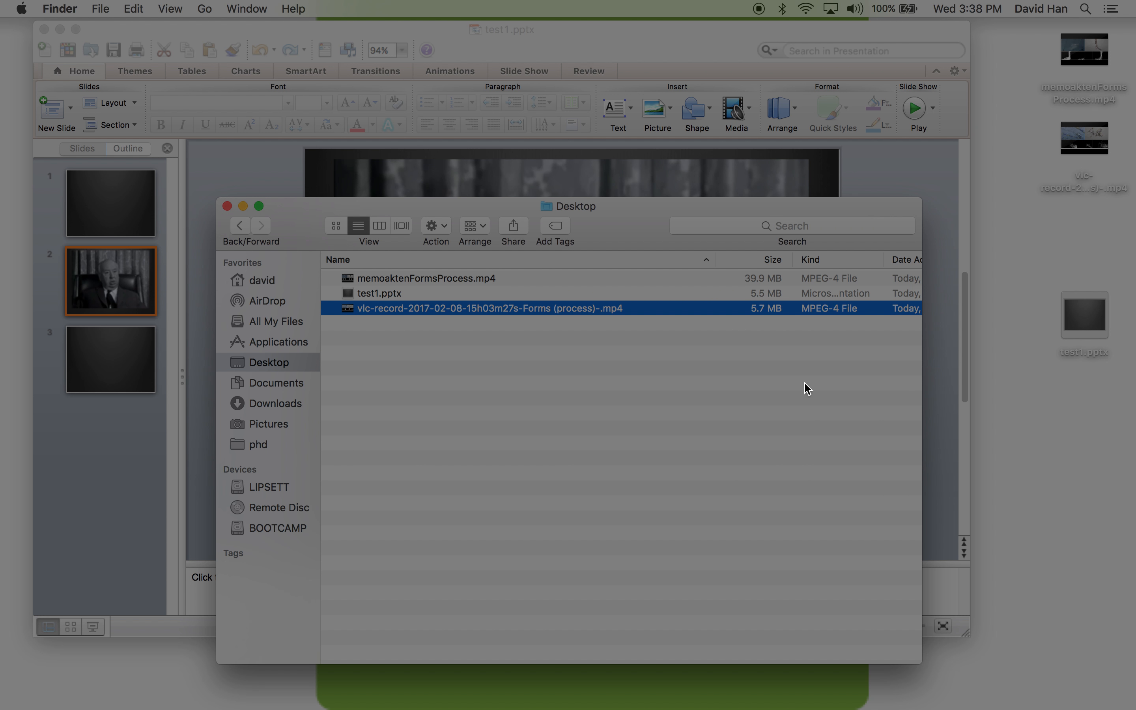
pyautogui.click(981, 434)
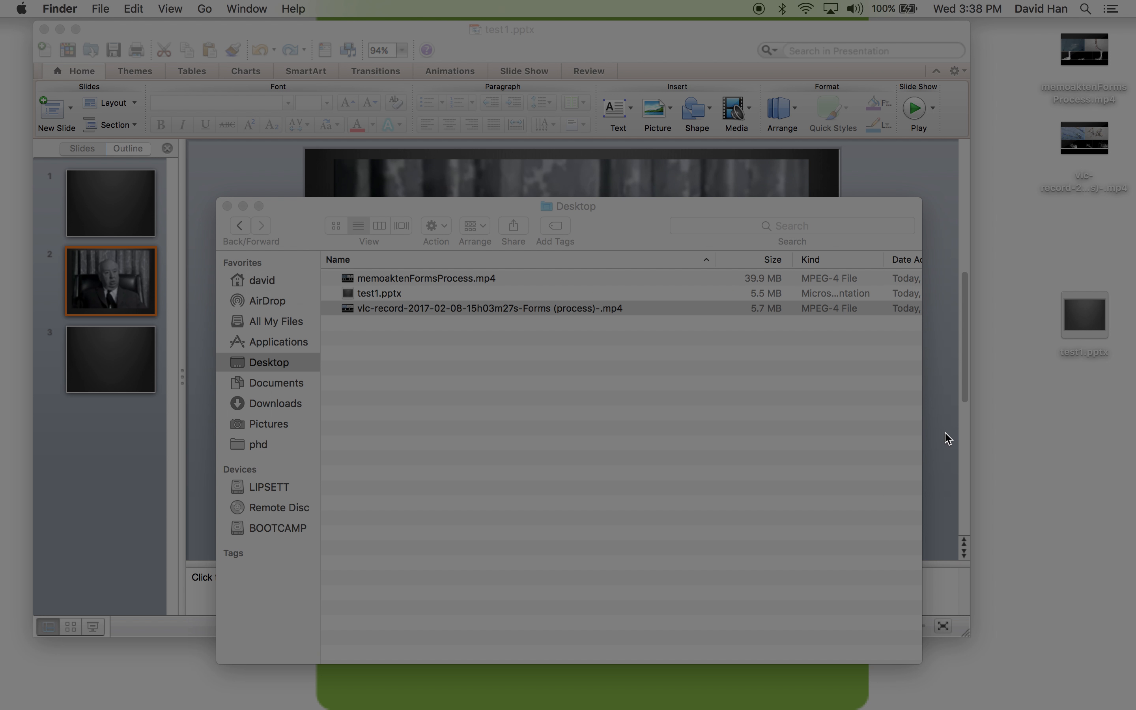
# Switch to PowerPoint, run the slide show, play and pause the embedded movie on slide 2, and exit the show
pyautogui.click(945, 435)
pyautogui.click(915, 111)
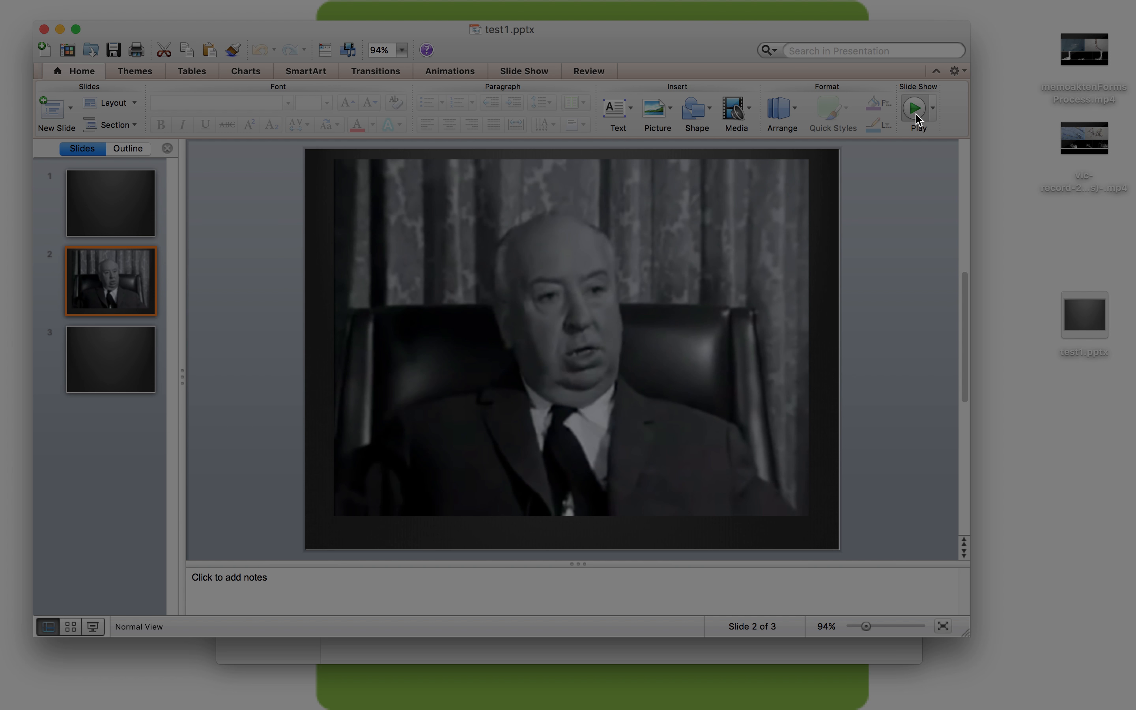
pyautogui.click(168, 626)
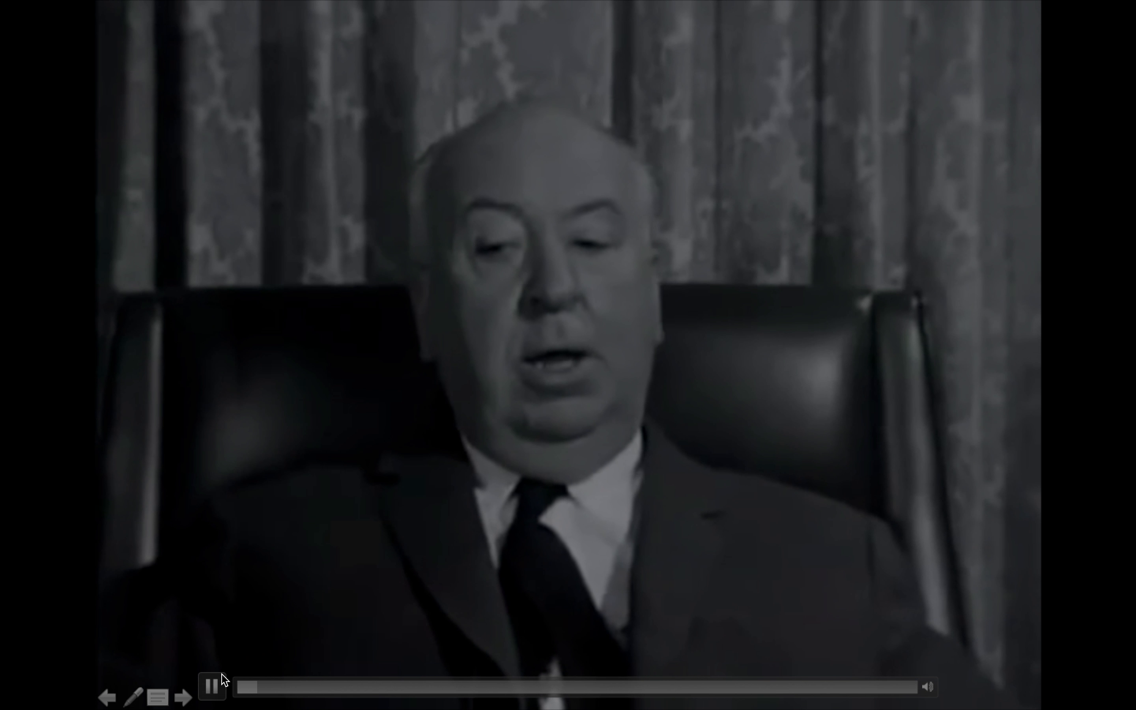
pyautogui.click(218, 686)
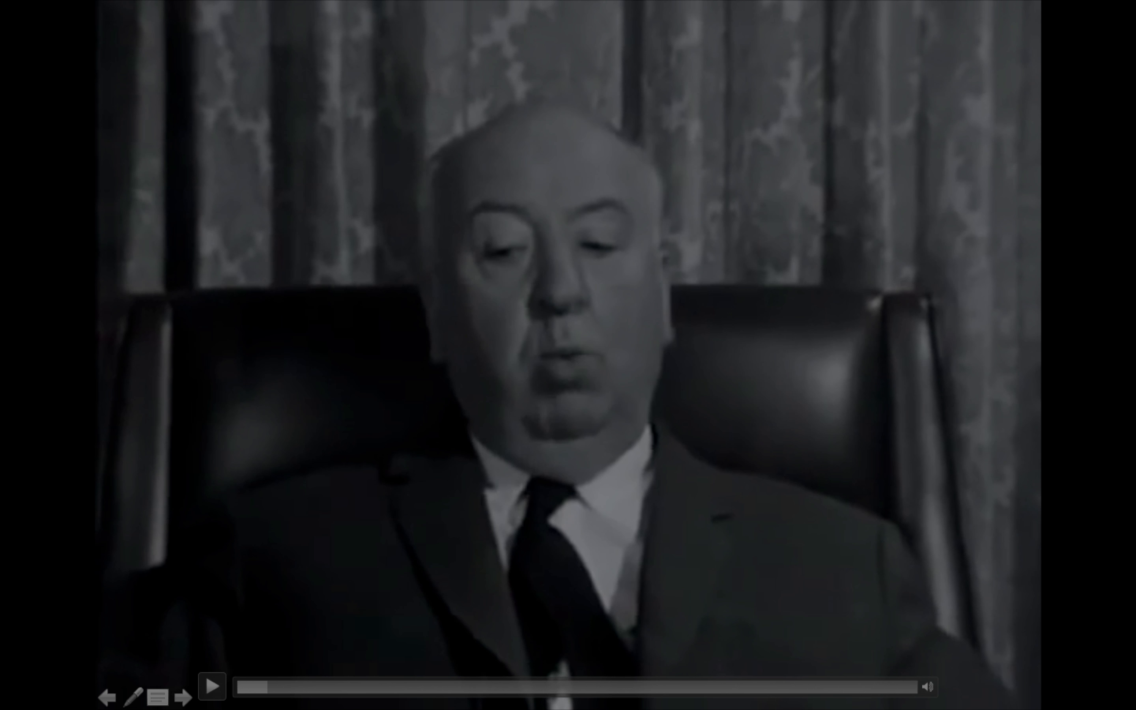
pyautogui.press('Escape')
pyautogui.moveTo(558, 279)
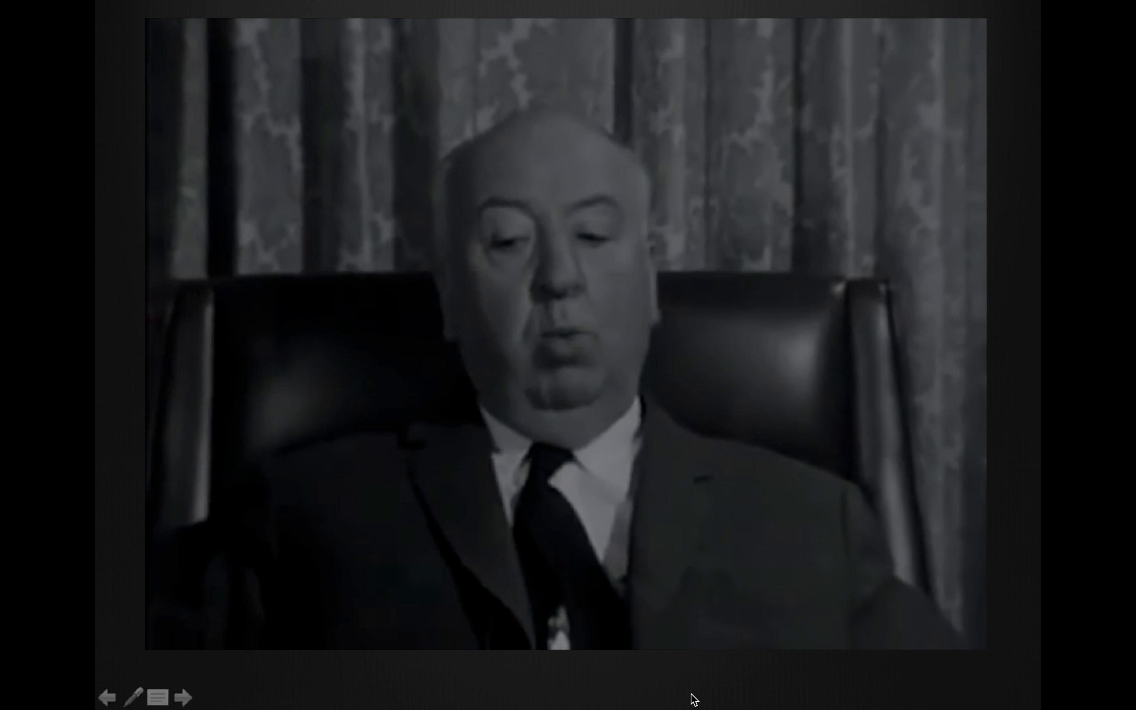
pyautogui.press('Escape')
# Bring Finder's Desktop folder forward and check the file size of test1.pptx
pyautogui.moveTo(573, 54)
pyautogui.mouseDown()
pyautogui.moveTo(593, 87)
pyautogui.moveTo(570, 60)
pyautogui.mouseUp()
pyautogui.moveTo(559, 270)
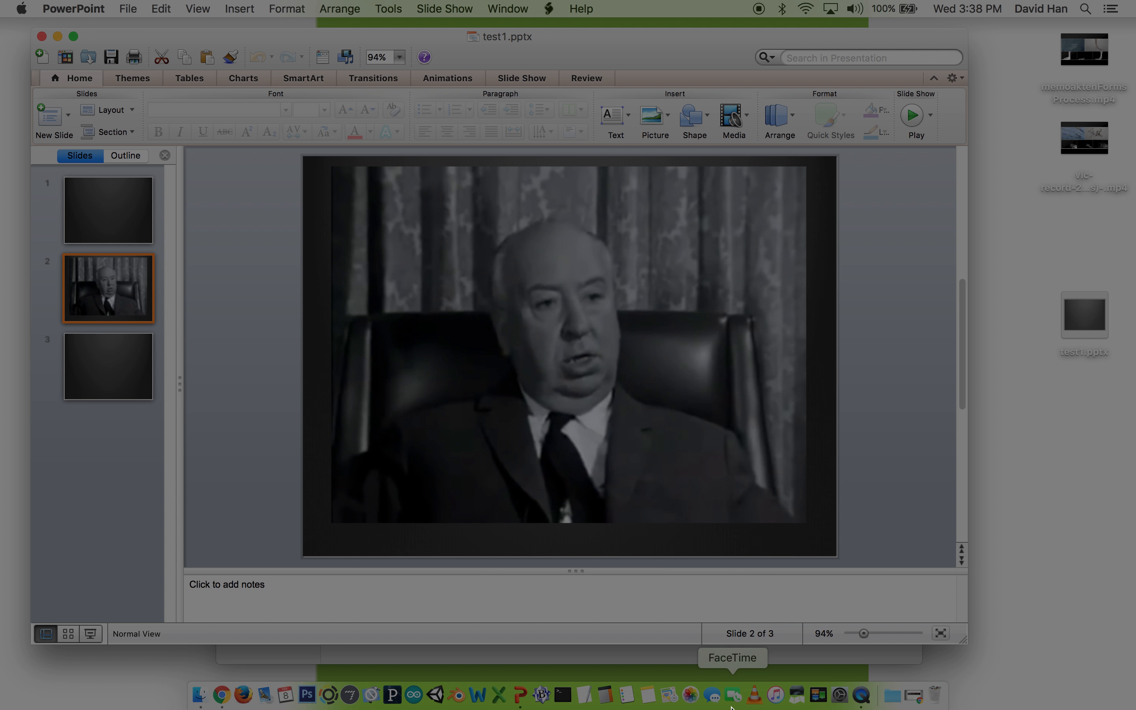
pyautogui.click(709, 661)
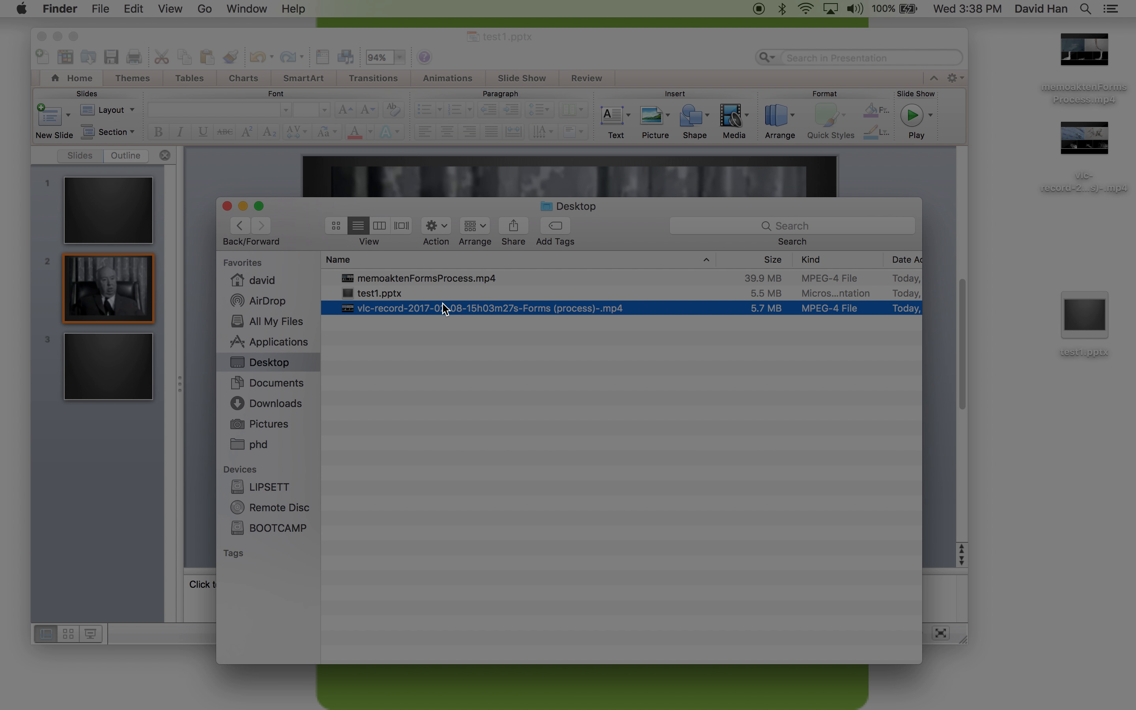
pyautogui.click(393, 296)
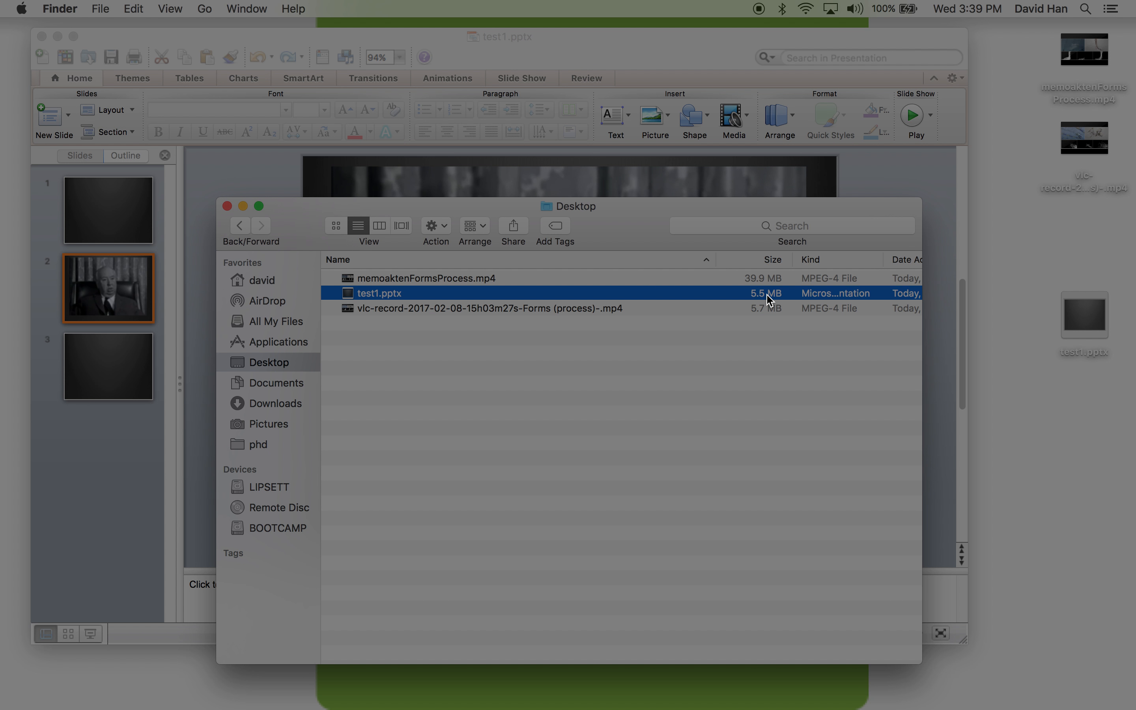
# Put The Kuleshov Effect according to Hitchcock.mp4 back from the Trash and close both Finder windows
pyautogui.moveTo(818, 704)
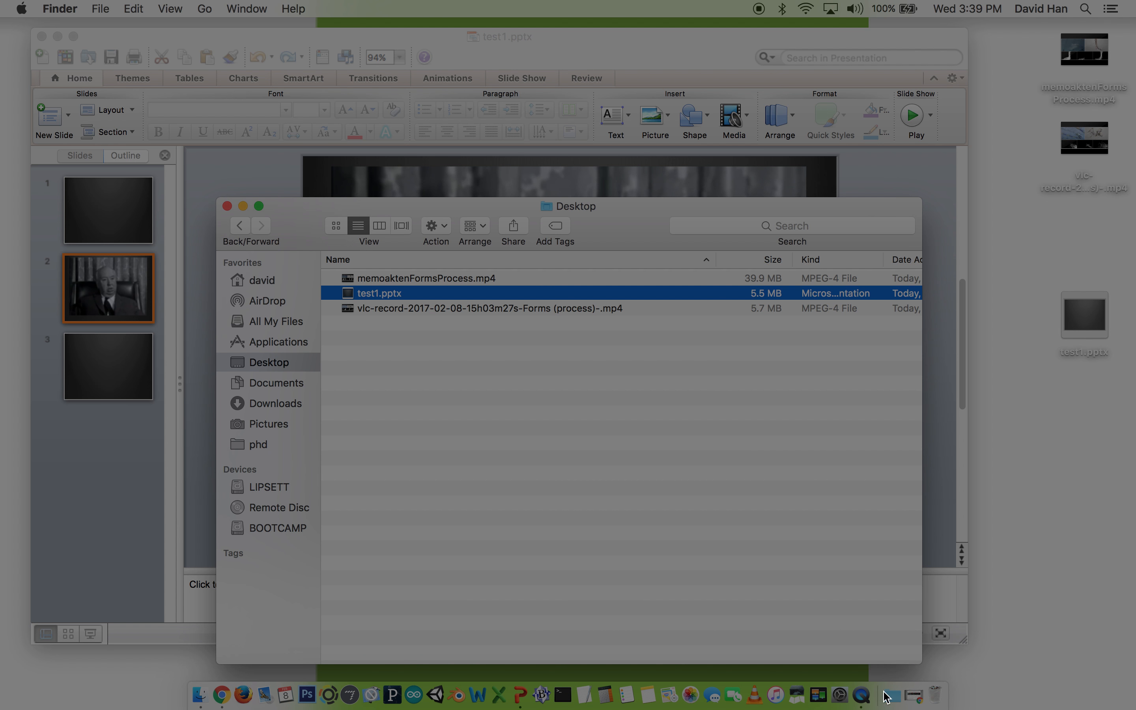
pyautogui.click(936, 697)
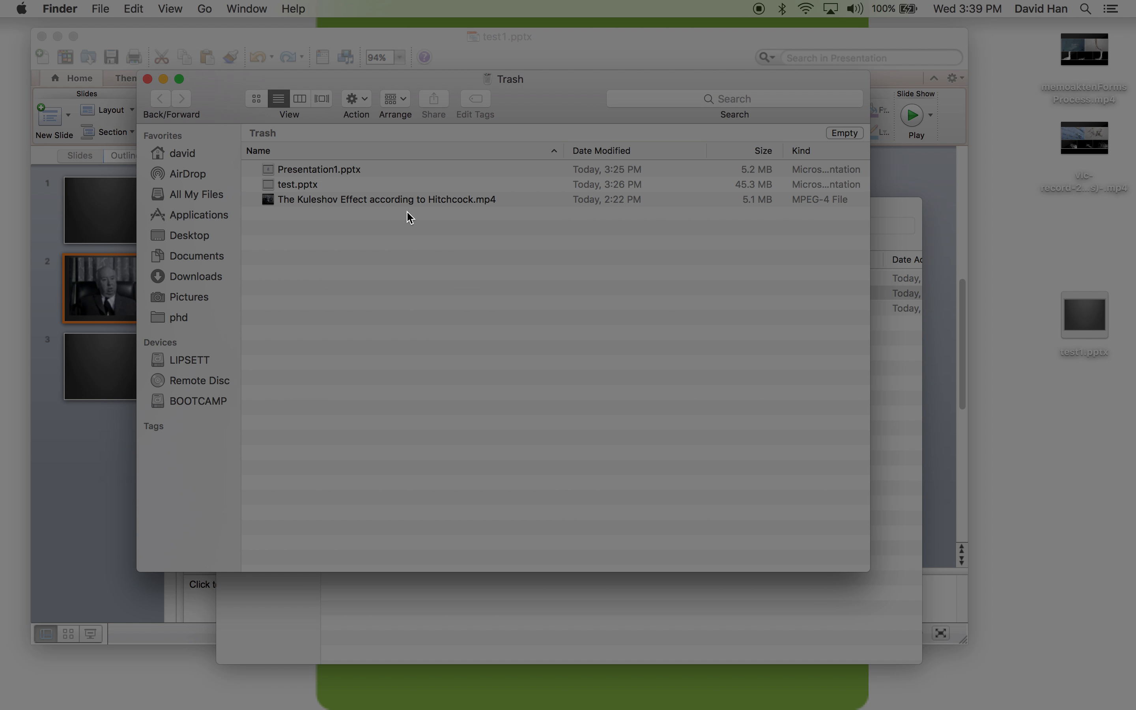
pyautogui.click(346, 202)
pyautogui.rightClick(346, 202)
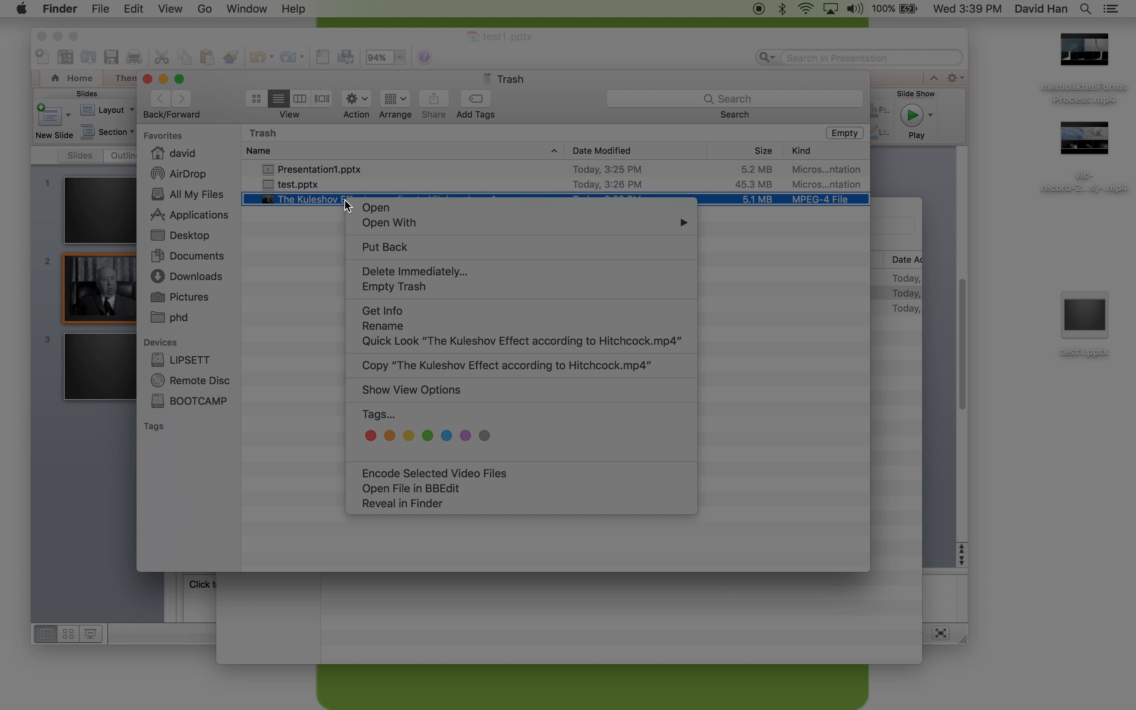
pyautogui.click(368, 247)
pyautogui.click(148, 79)
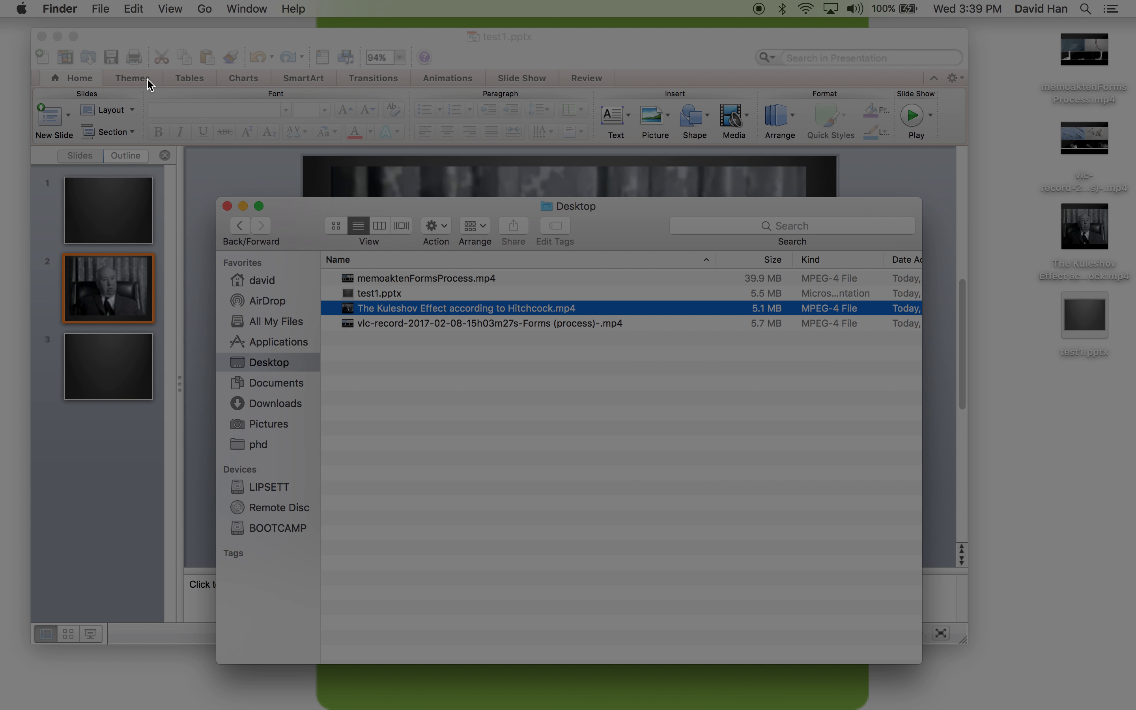
pyautogui.moveTo(610, 235); pyautogui.dragTo(600, 55)
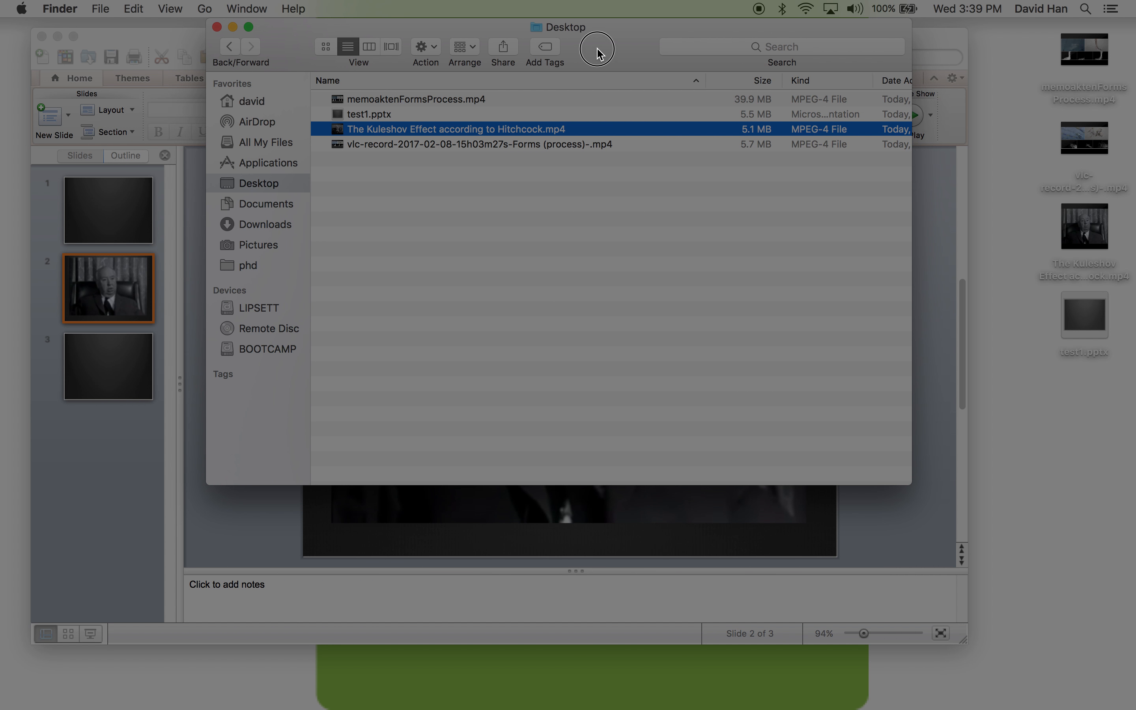
pyautogui.click(215, 27)
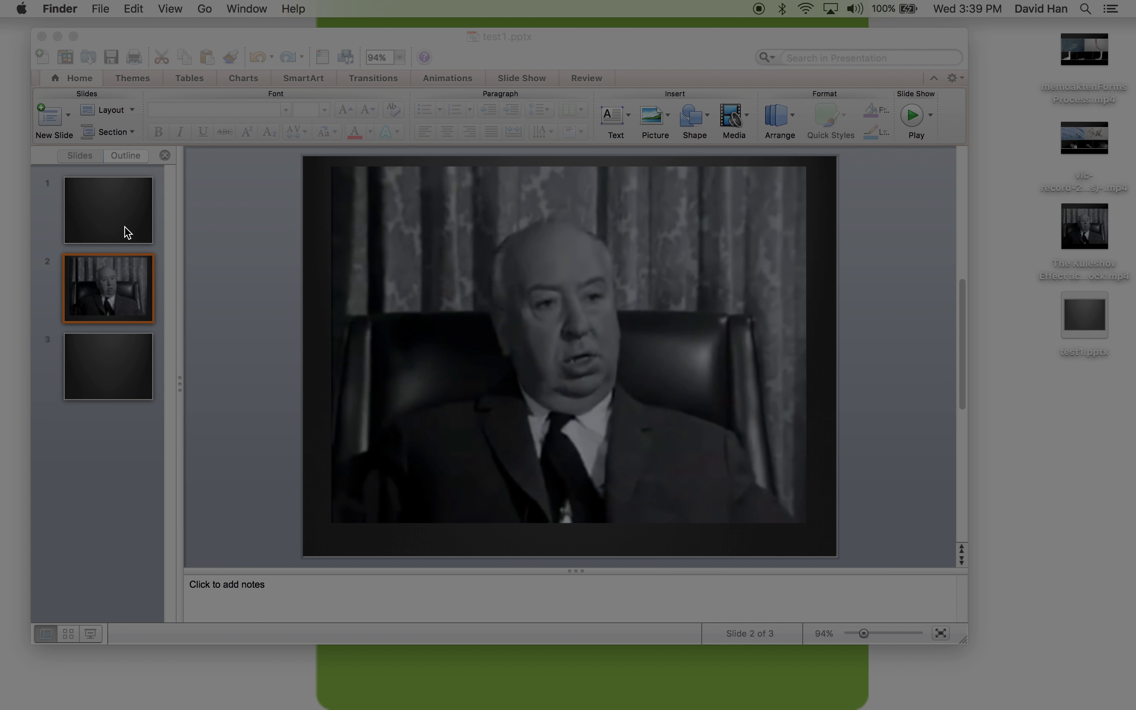
# Return to the presentation and delete the embedded movie from slide 2
pyautogui.click(120, 355)
pyautogui.click(115, 394)
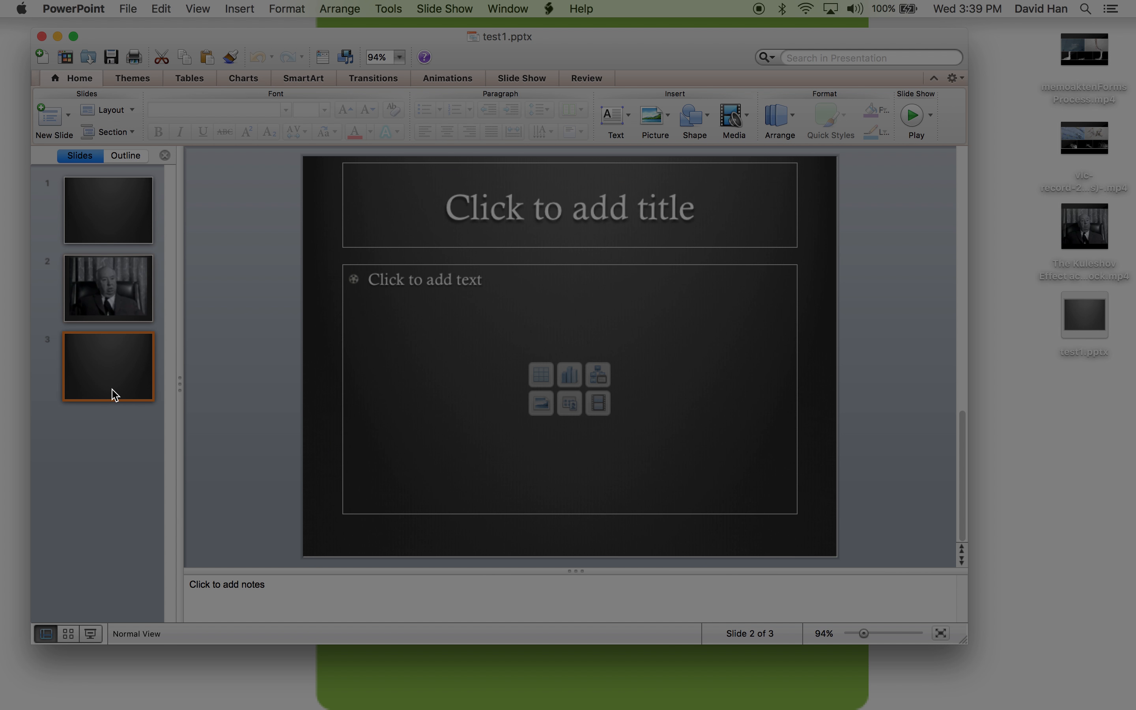
pyautogui.click(112, 294)
pyautogui.click(456, 308)
pyautogui.press('Delete')
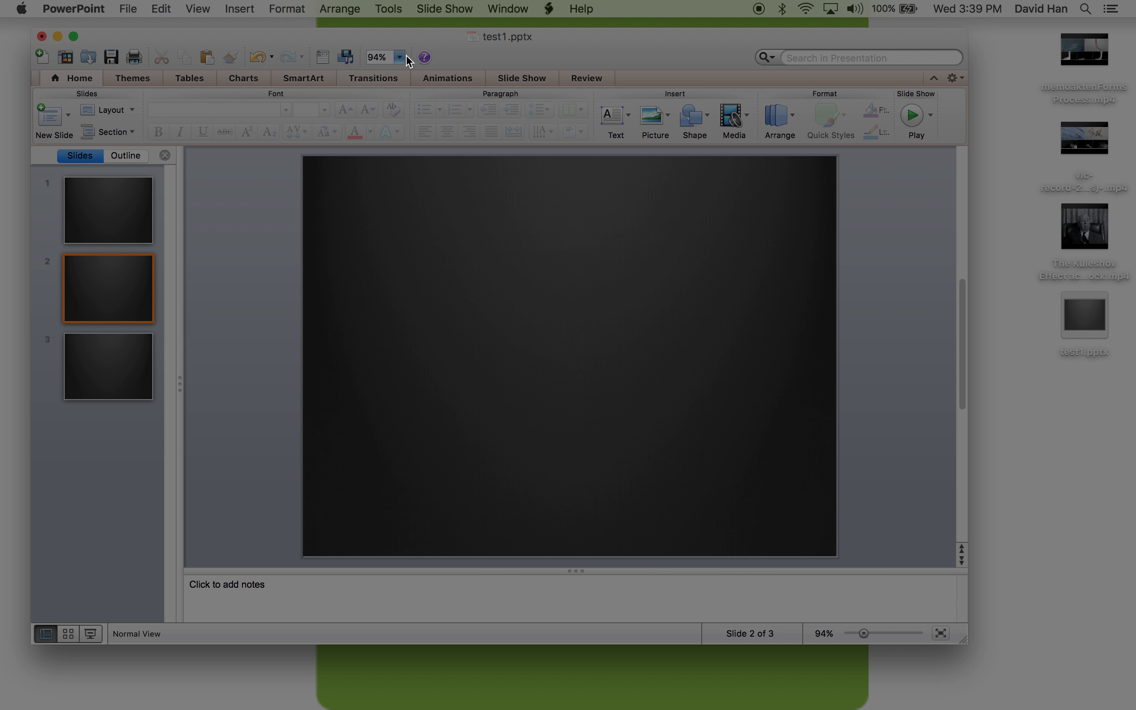
# Insert The Kuleshov Effect according to Hitchcock.mp4 from the Desktop onto slide 2 with Link to file enabled
pyautogui.moveTo(1085, 226)
pyautogui.mouseDown()
pyautogui.moveTo(666, 316)
pyautogui.moveTo(1101, 220)
pyautogui.mouseUp()
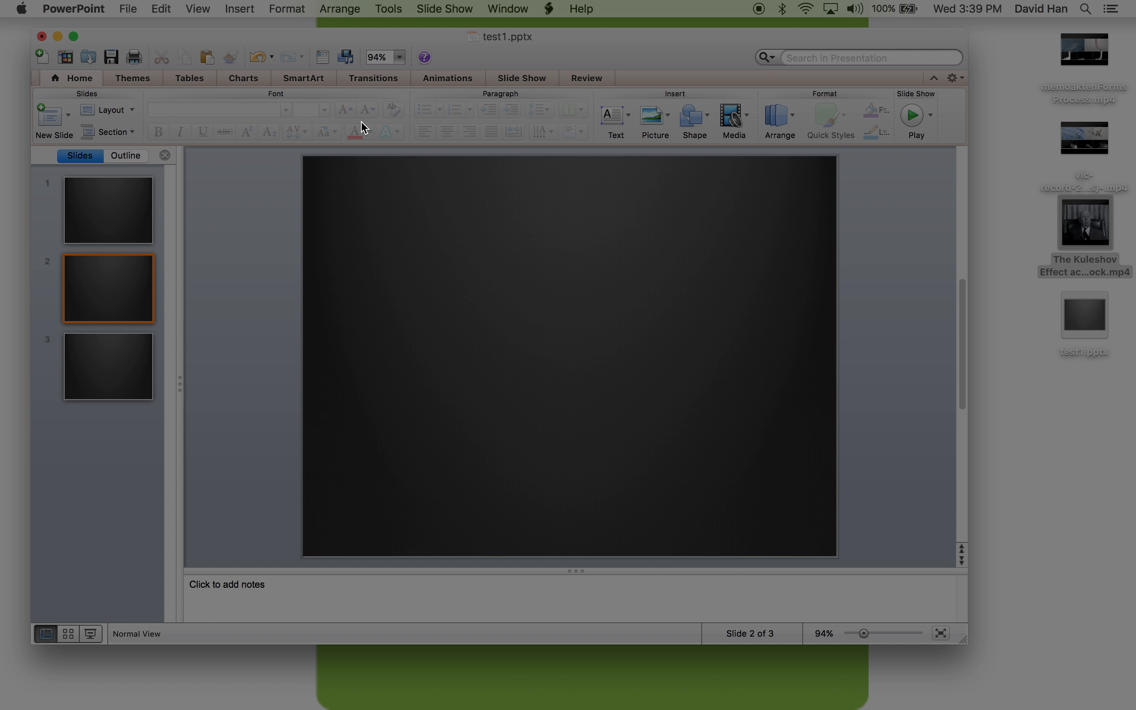
pyautogui.click(239, 9)
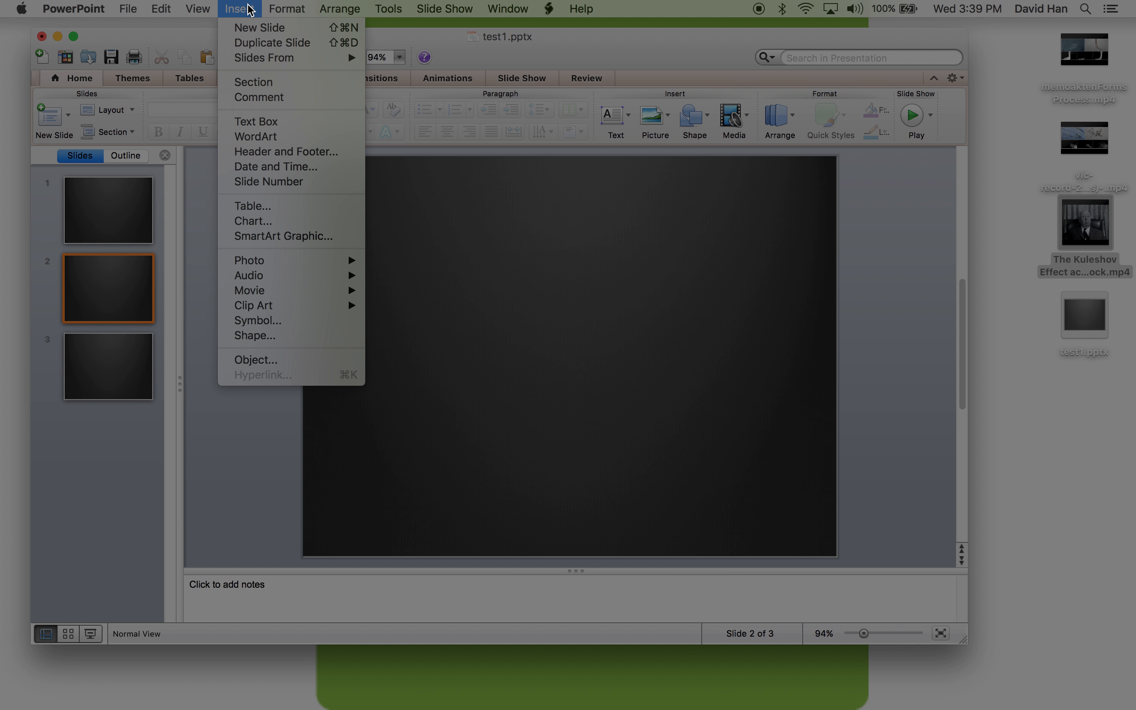
pyautogui.moveTo(275, 292)
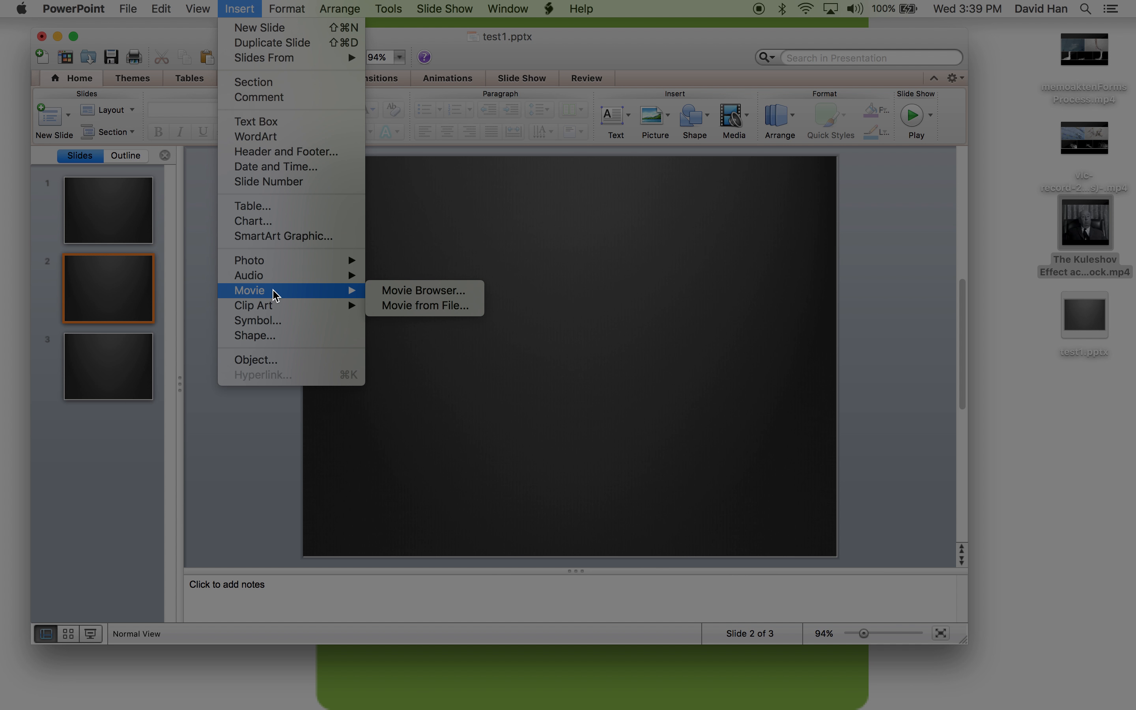
pyautogui.click(422, 313)
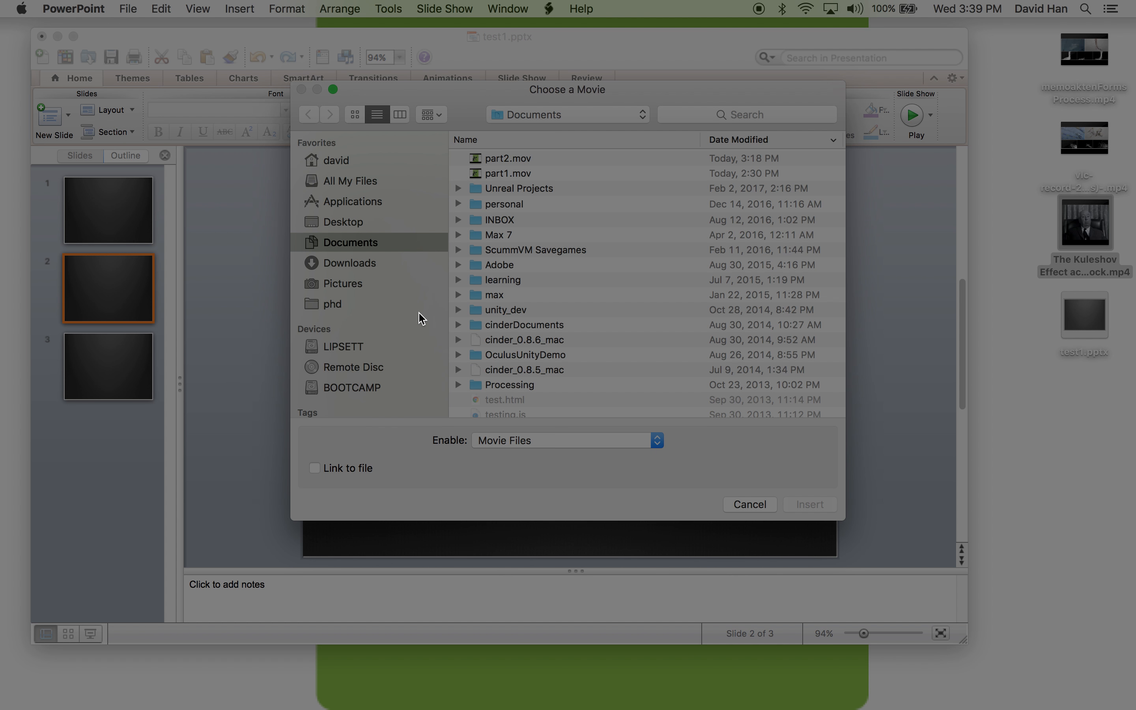
pyautogui.click(344, 221)
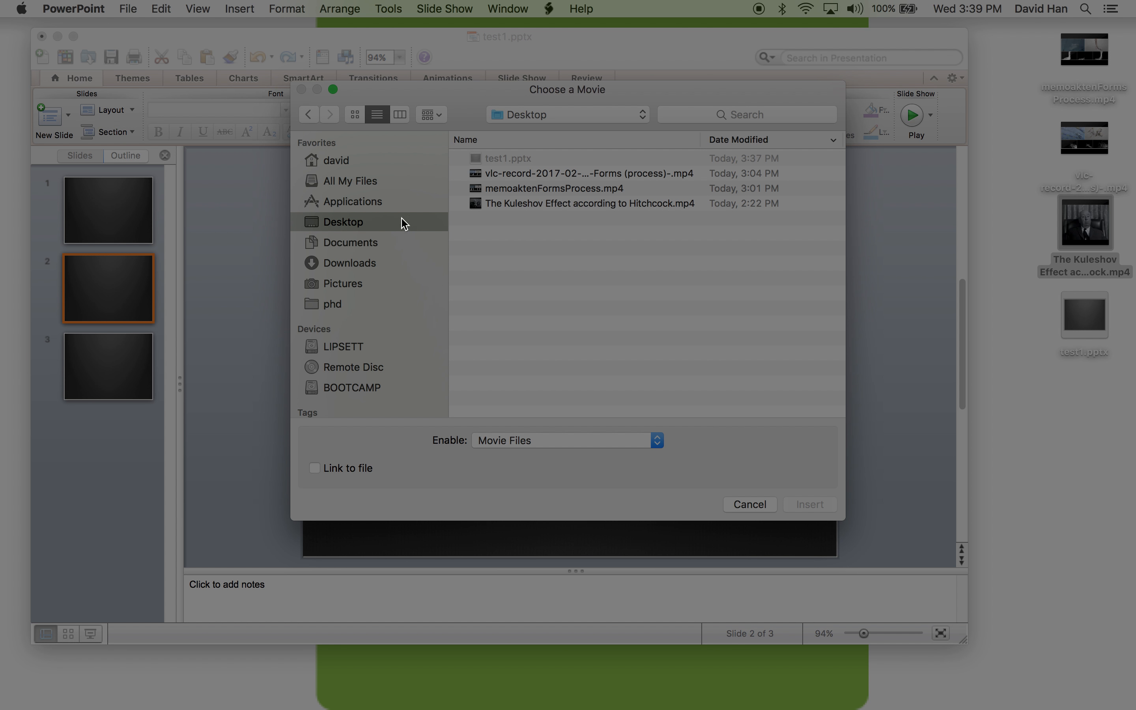
pyautogui.click(562, 204)
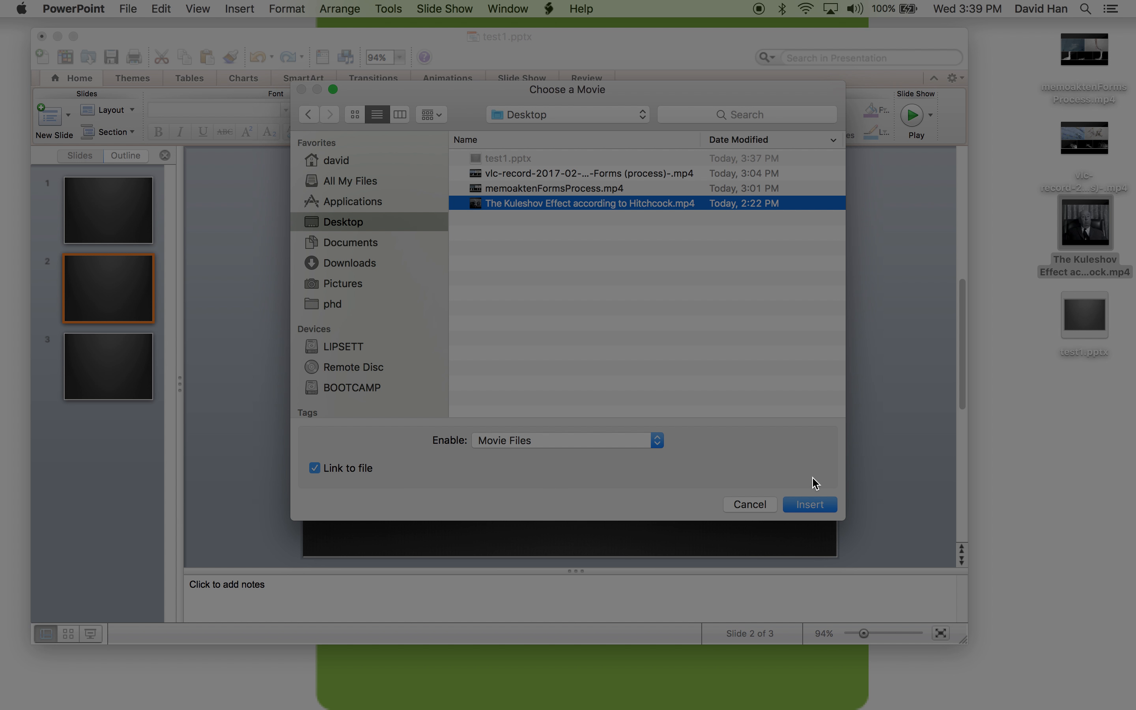
pyautogui.click(815, 509)
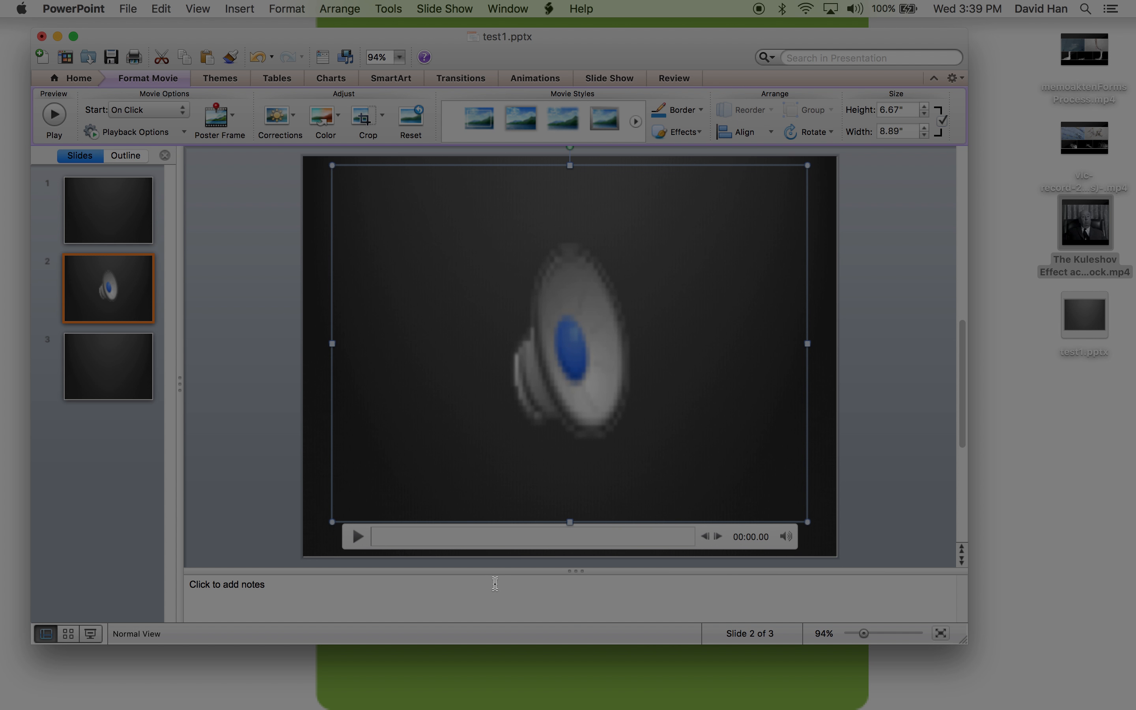
# Scrub the linked movie on slide 2 to about 15 seconds and set the current frame as its poster frame
pyautogui.moveTo(423, 540)
pyautogui.mouseDown()
pyautogui.moveTo(469, 544)
pyautogui.moveTo(432, 538)
pyautogui.mouseUp()
pyautogui.click(237, 121)
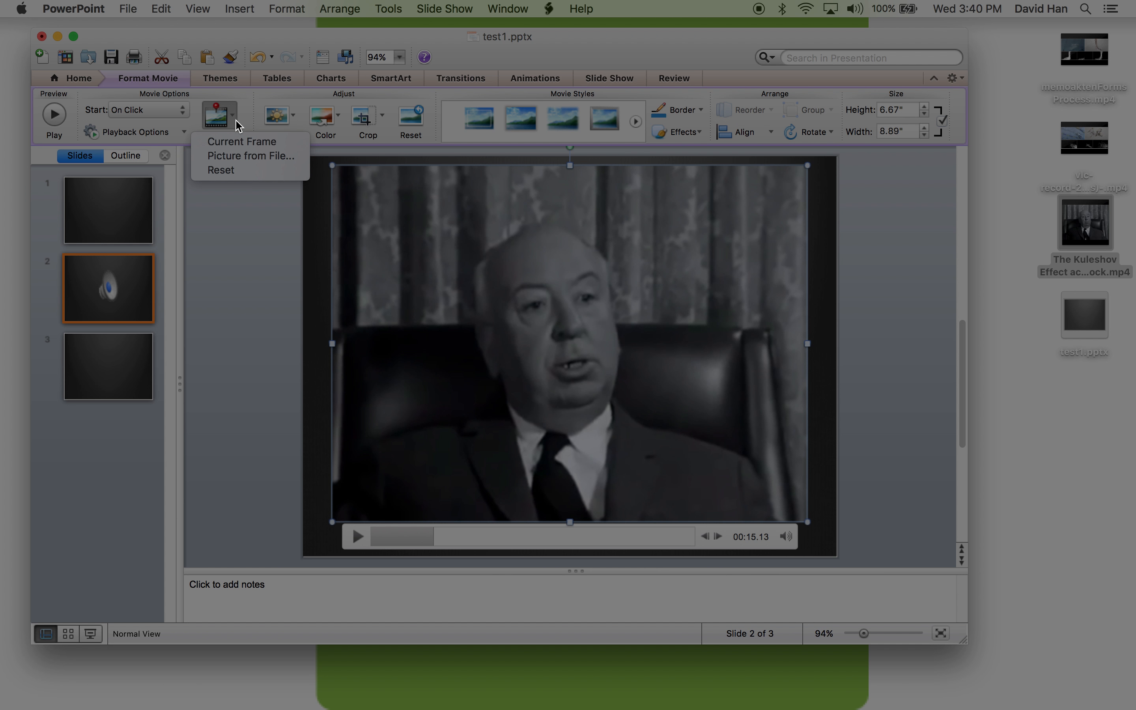
pyautogui.click(243, 142)
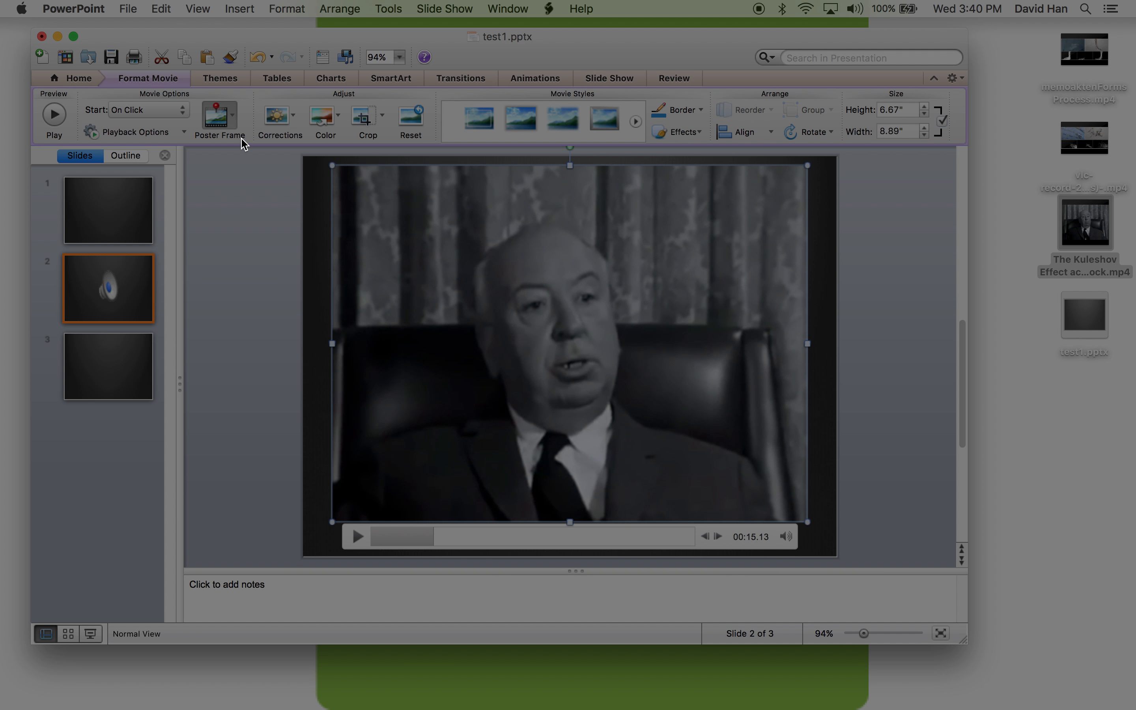
pyautogui.click(184, 134)
pyautogui.click(176, 155)
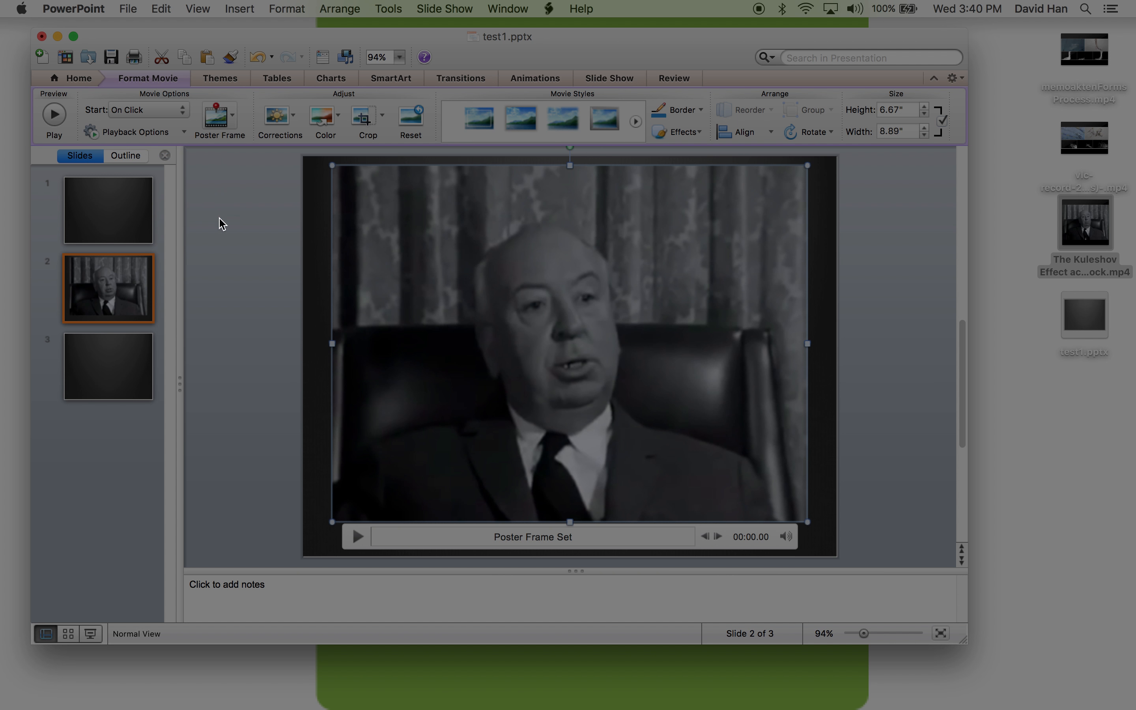
pyautogui.click(250, 259)
# Save a copy of the presentation to the Desktop as test2.pptx
pyautogui.click(128, 8)
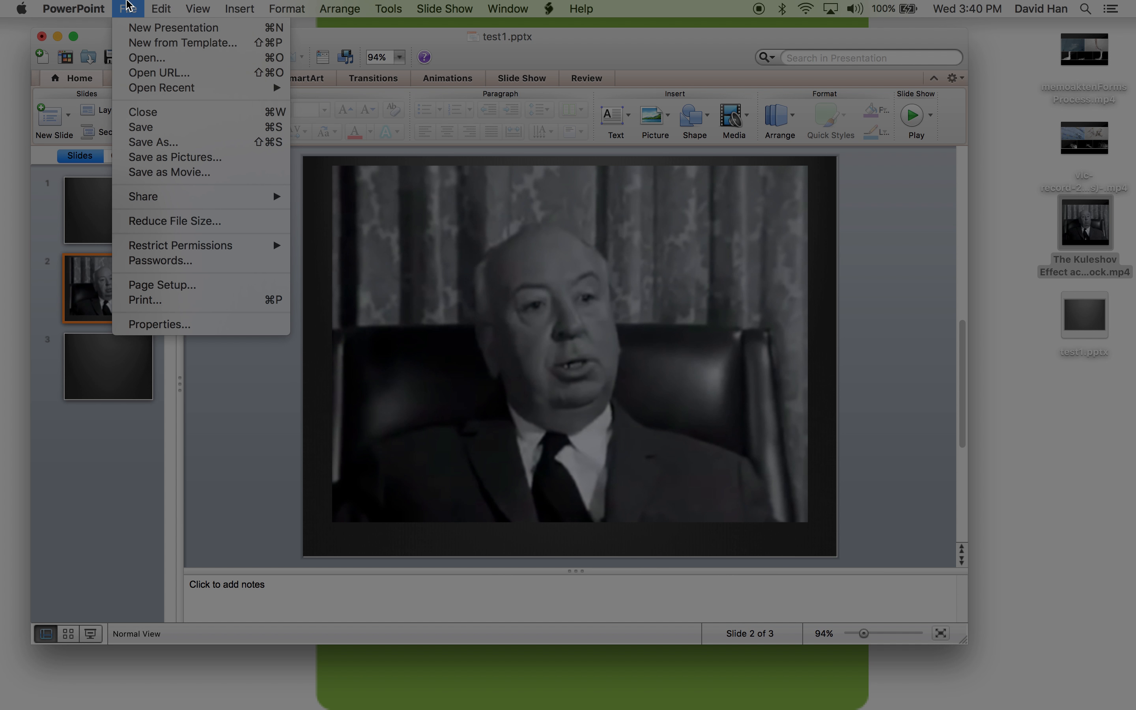
pyautogui.click(159, 143)
pyautogui.press('Right')
pyautogui.press('BackSpace')
pyautogui.write('2')
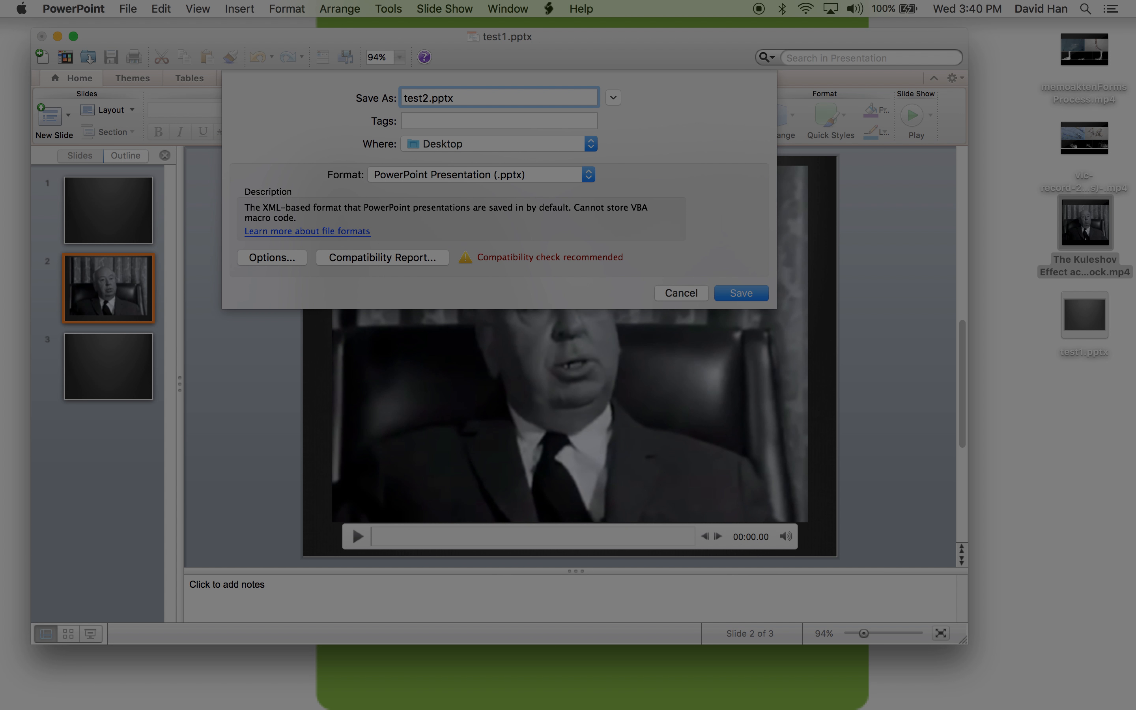
pyautogui.click(740, 297)
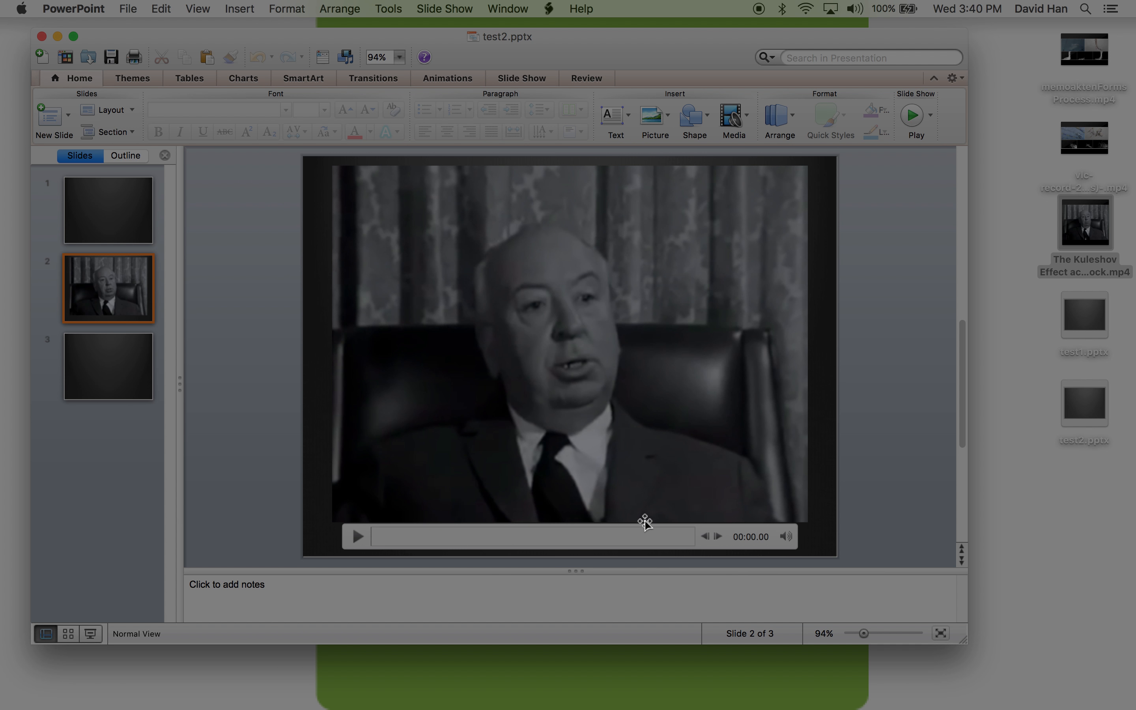
# Switch to Finder's Desktop folder and compare the file sizes of test1.pptx, test2.pptx and The Kuleshov Effect according to Hitchcock.mp4
pyautogui.moveTo(329, 700)
pyautogui.click(199, 697)
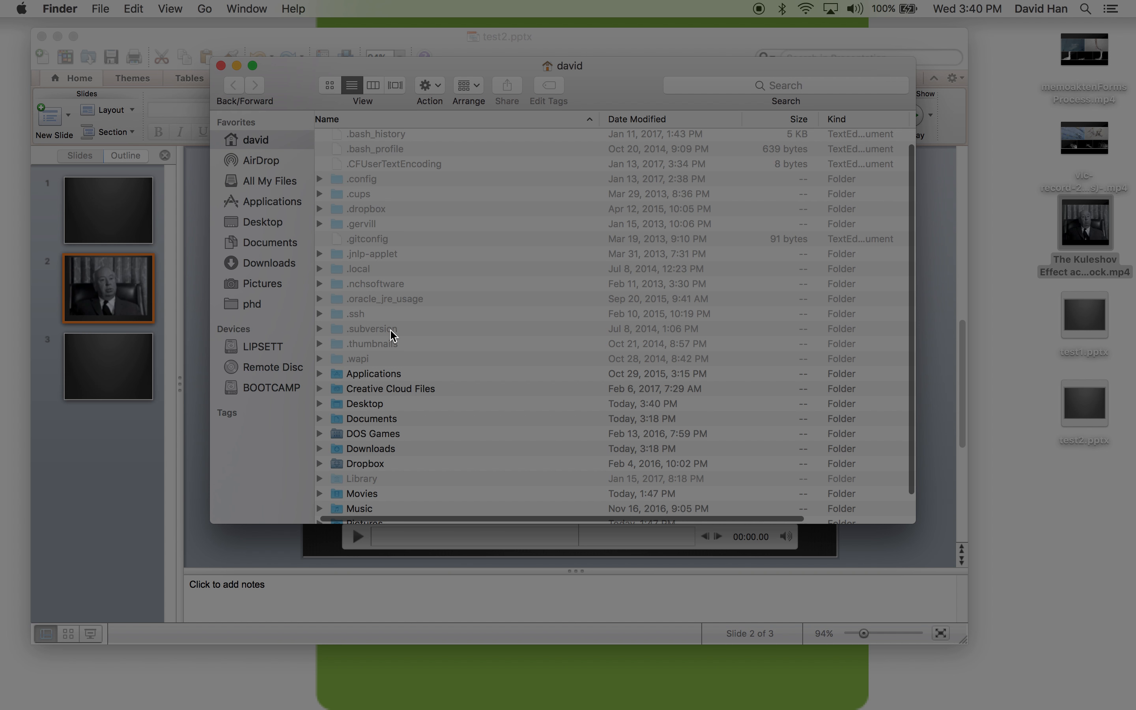
pyautogui.click(275, 227)
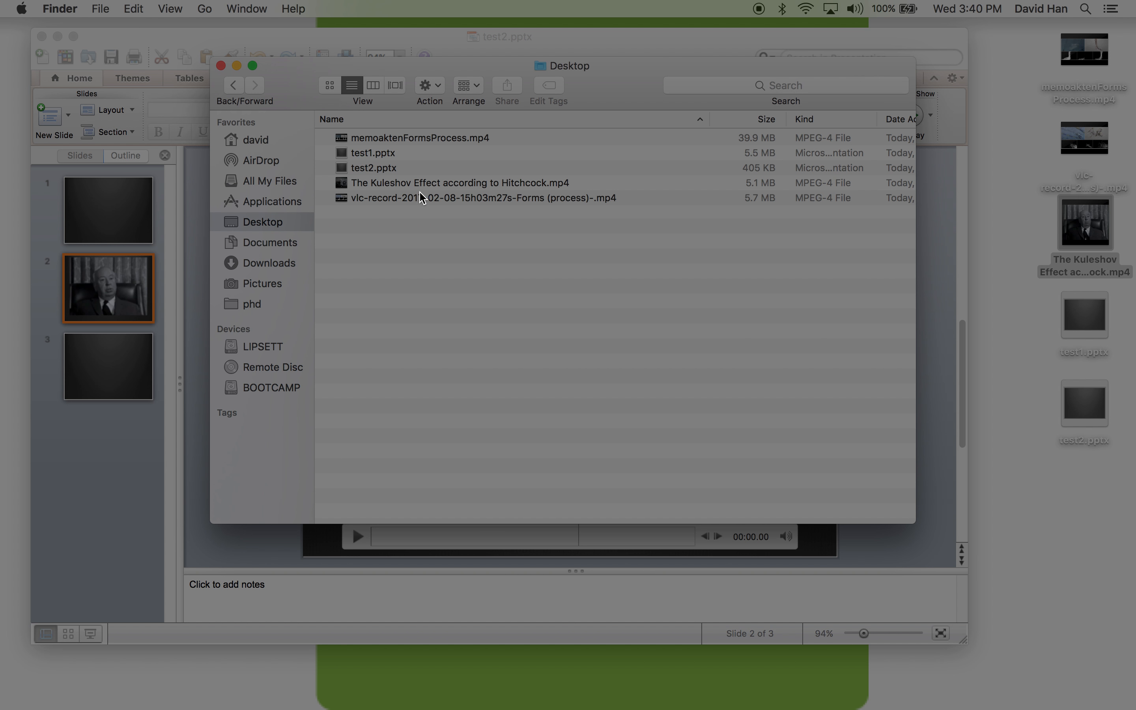
pyautogui.click(403, 168)
pyautogui.press('Up')
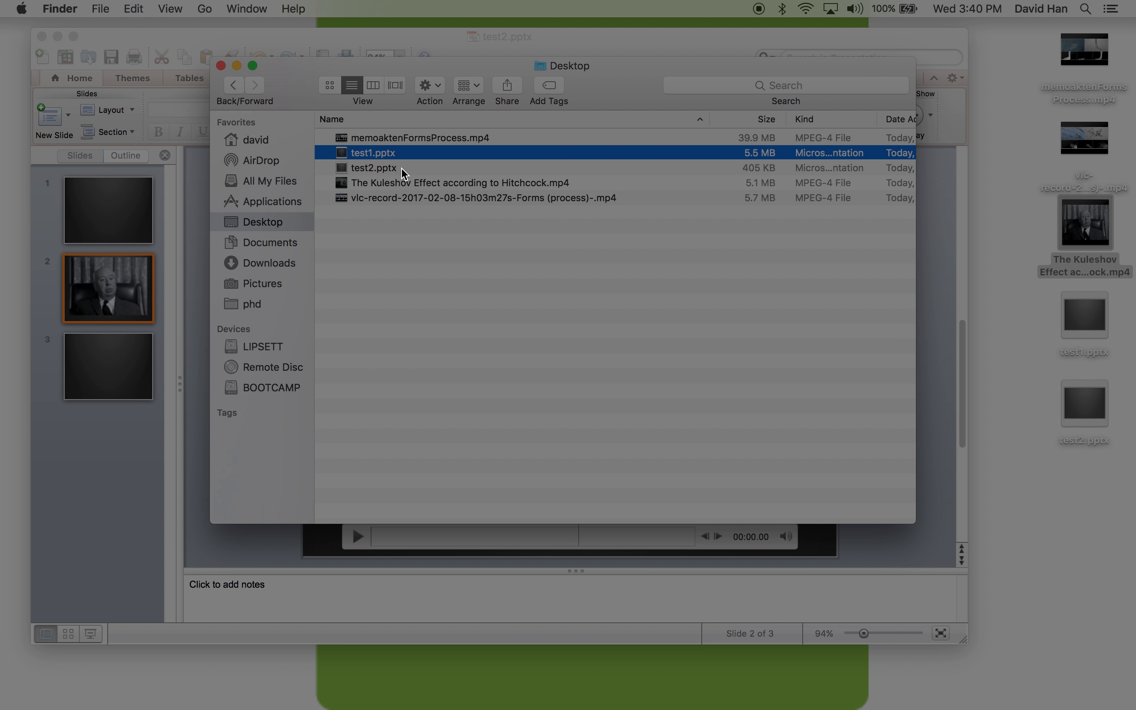
pyautogui.click(436, 184)
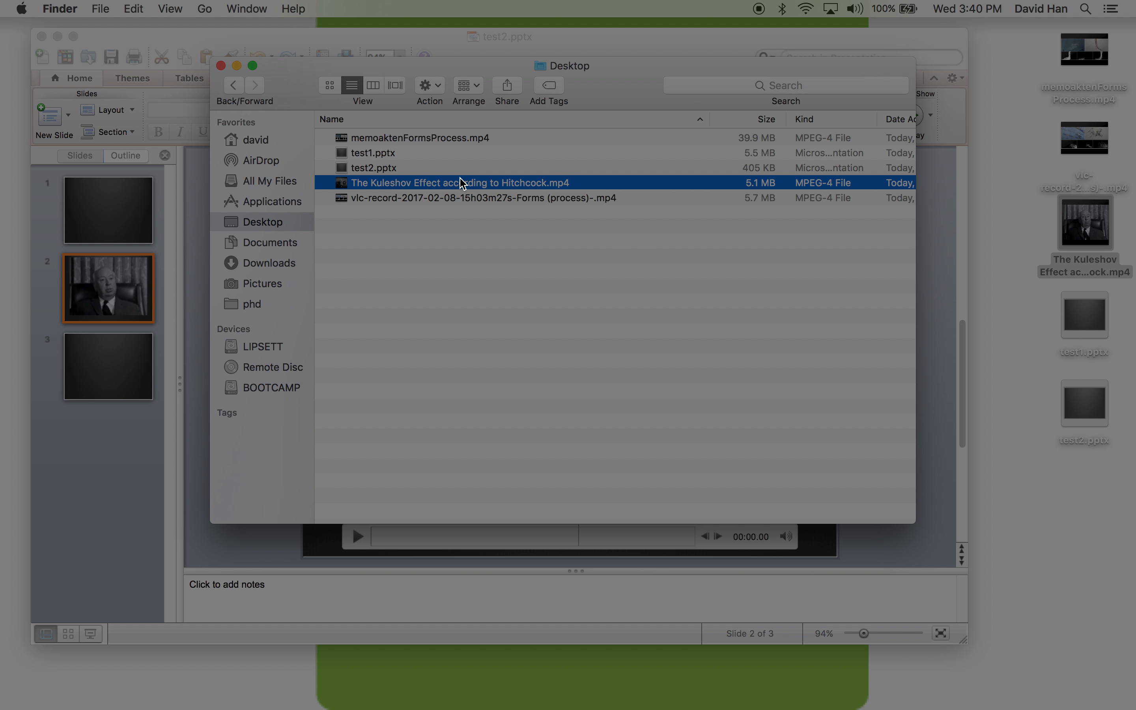
pyautogui.click(404, 154)
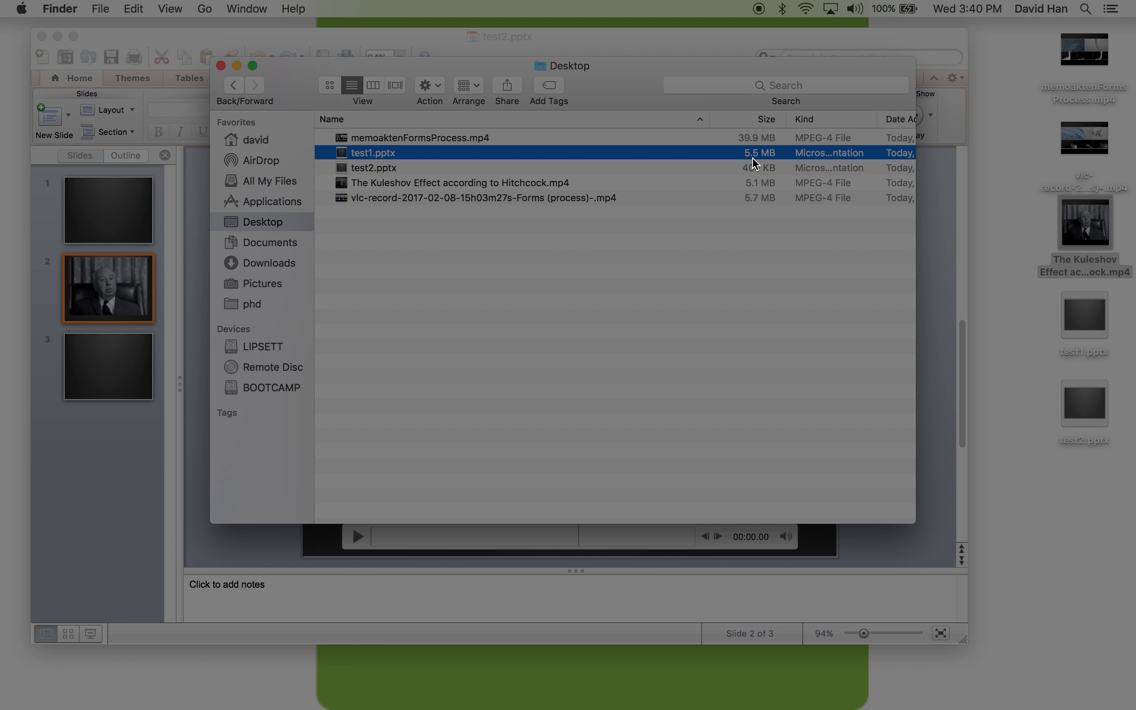
pyautogui.click(452, 168)
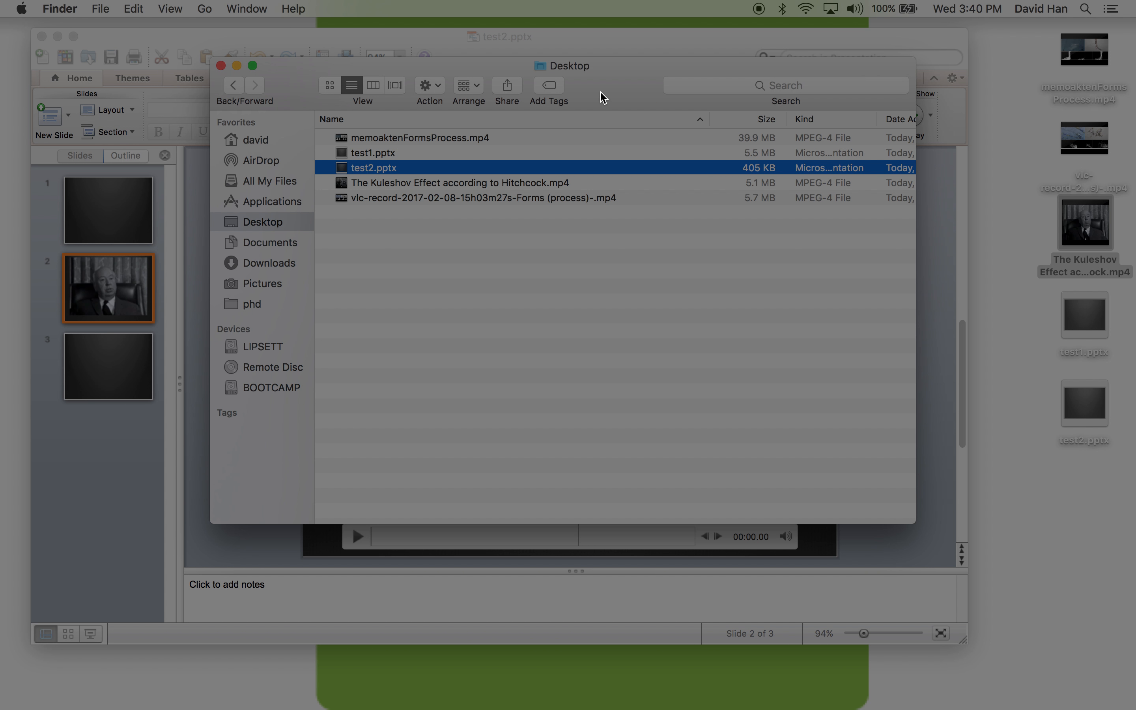
# Move The Kuleshov Effect according to Hitchcock.mp4 to the Trash and return to the presentation
pyautogui.click(559, 183)
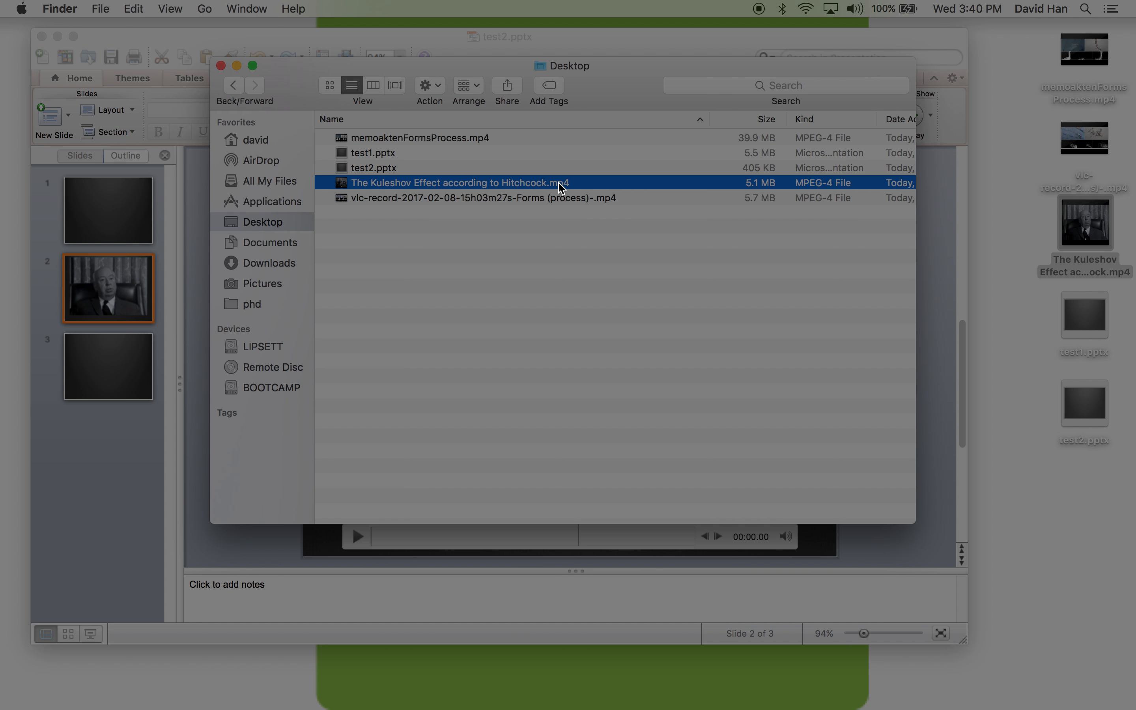
pyautogui.press('super+BackSpace')
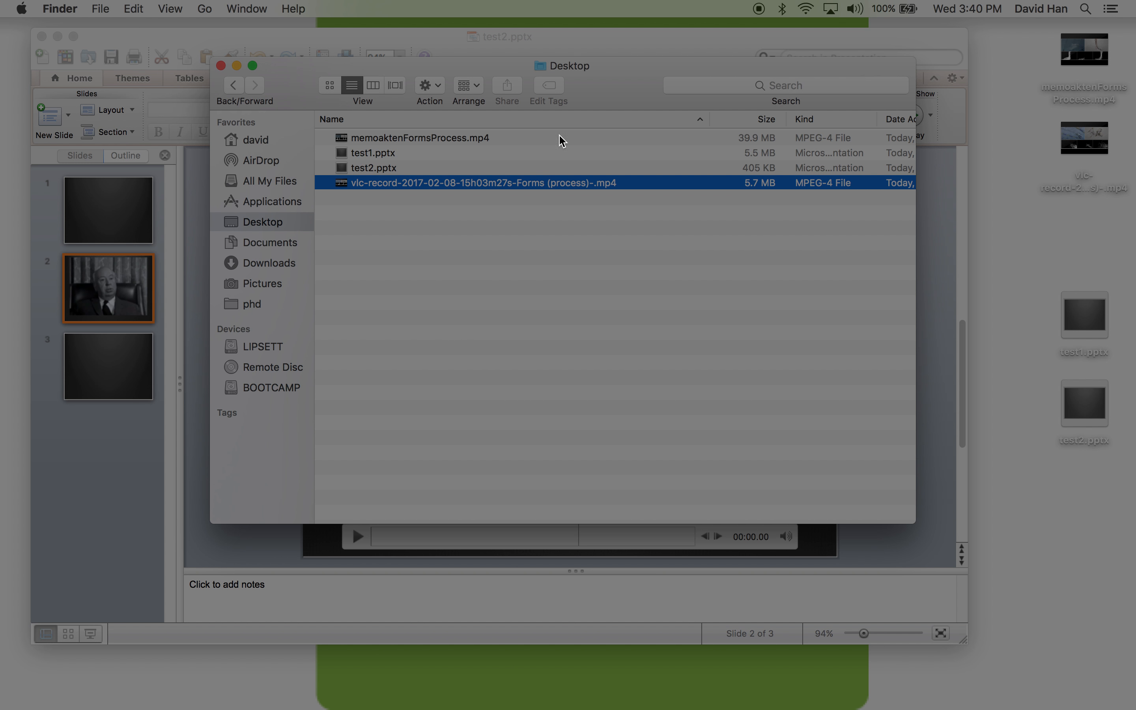
pyautogui.click(198, 328)
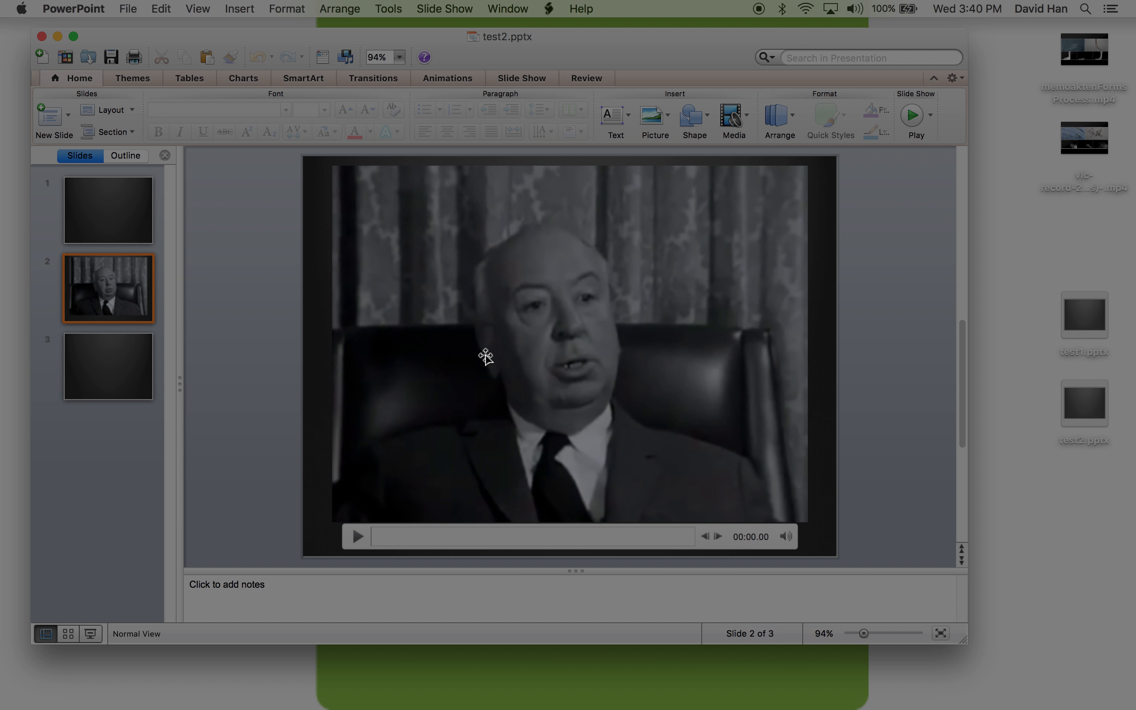
# Run the slide show from slide 2, try to play the linked movie, and exit the show
pyautogui.click(925, 129)
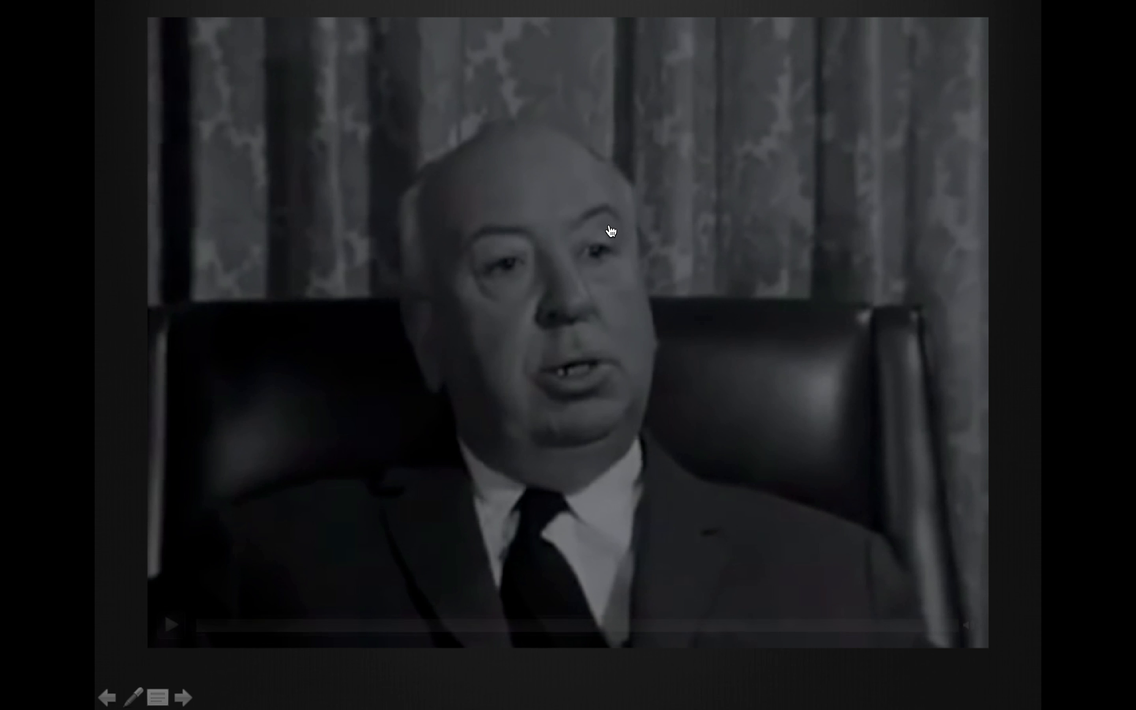
pyautogui.click(169, 624)
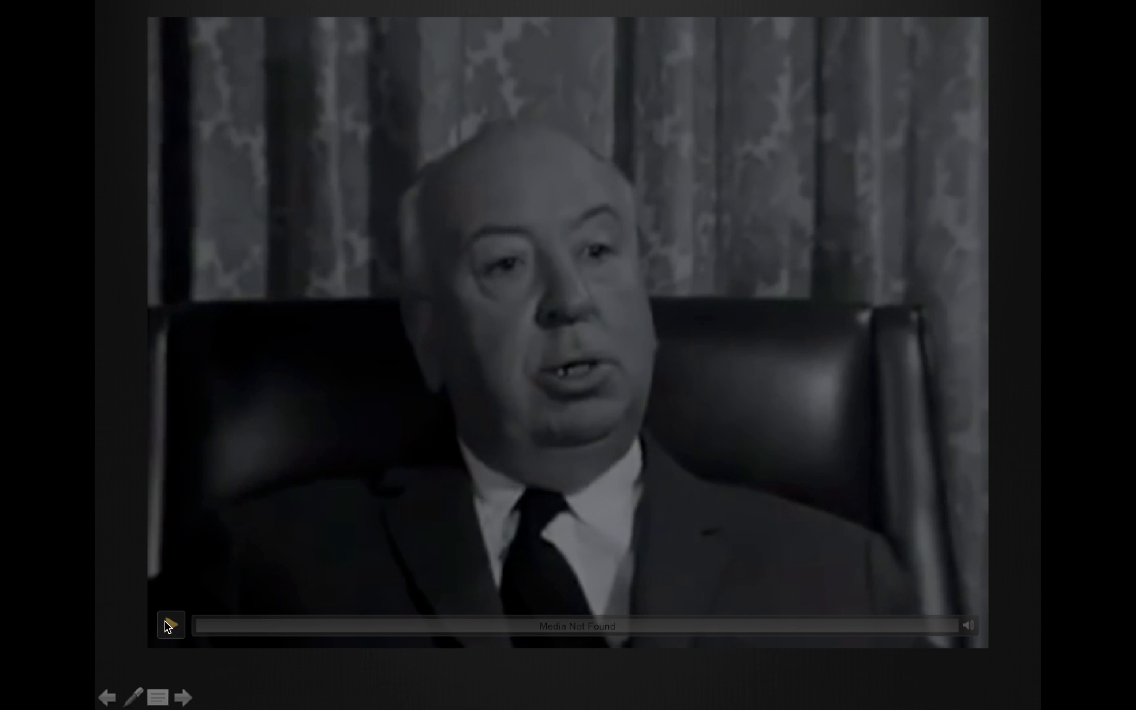
pyautogui.click(106, 696)
pyautogui.moveTo(205, 599)
pyautogui.press('Escape')
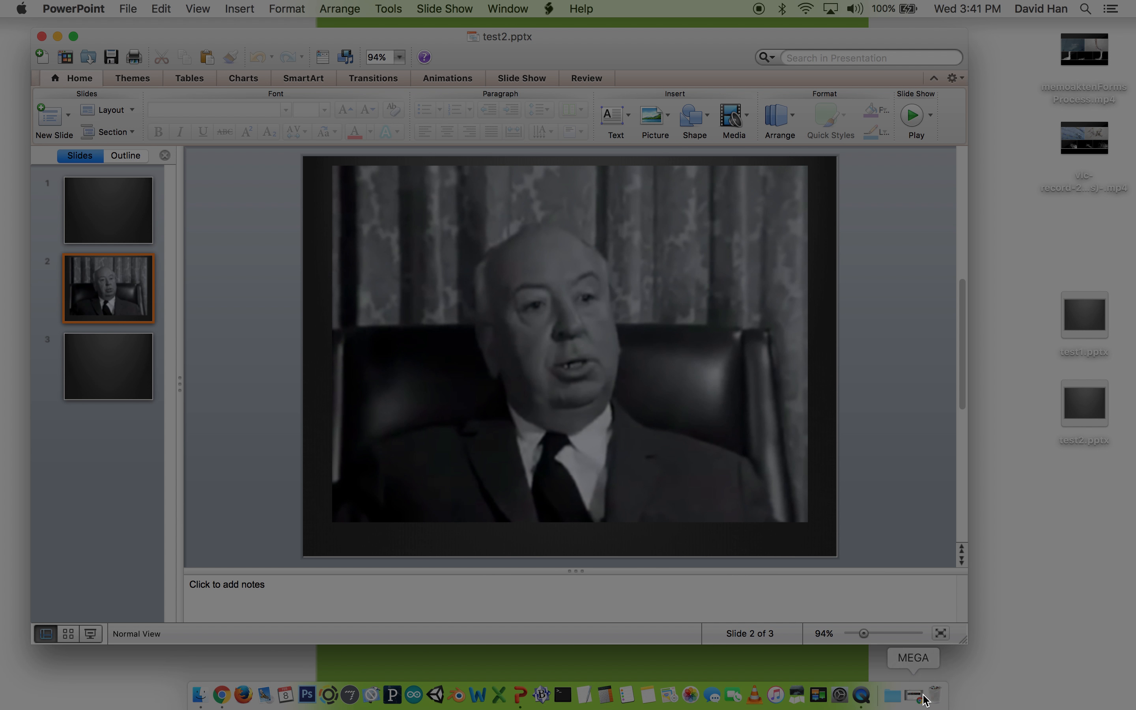
# Put The Kuleshov Effect according to Hitchcock.mp4 back from the Trash and return to the presentation window, shifting it slightly
pyautogui.click(936, 703)
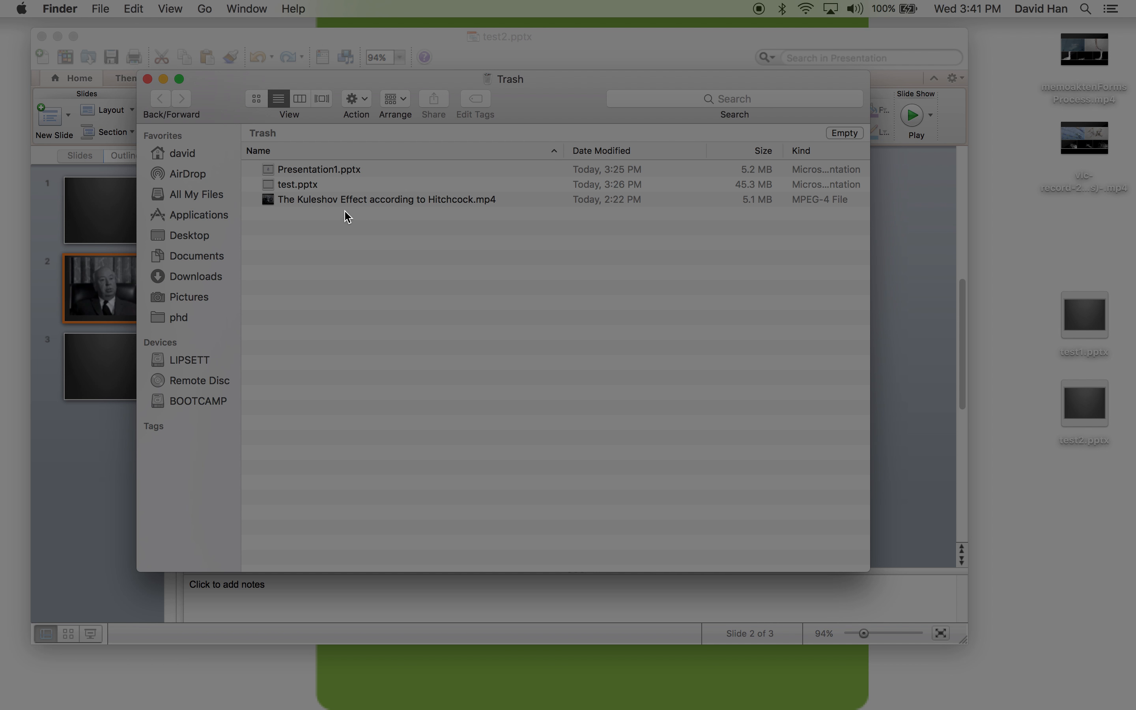
pyautogui.rightClick(365, 202)
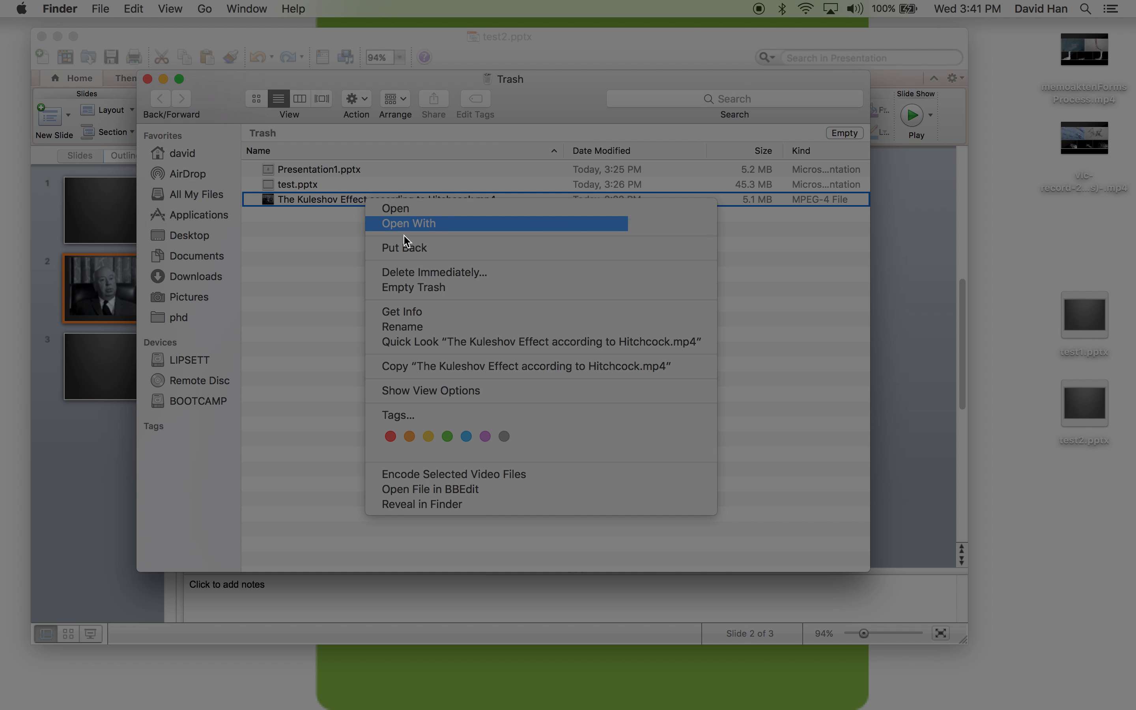
pyautogui.click(405, 248)
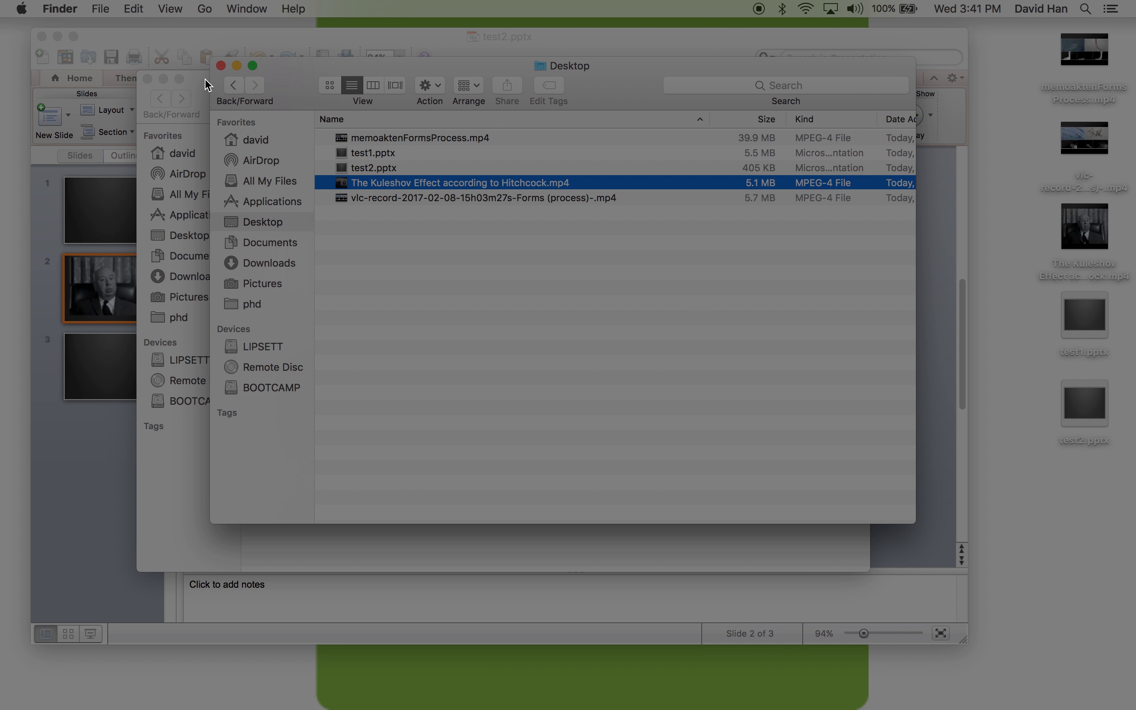
pyautogui.click(64, 207)
pyautogui.moveTo(358, 299)
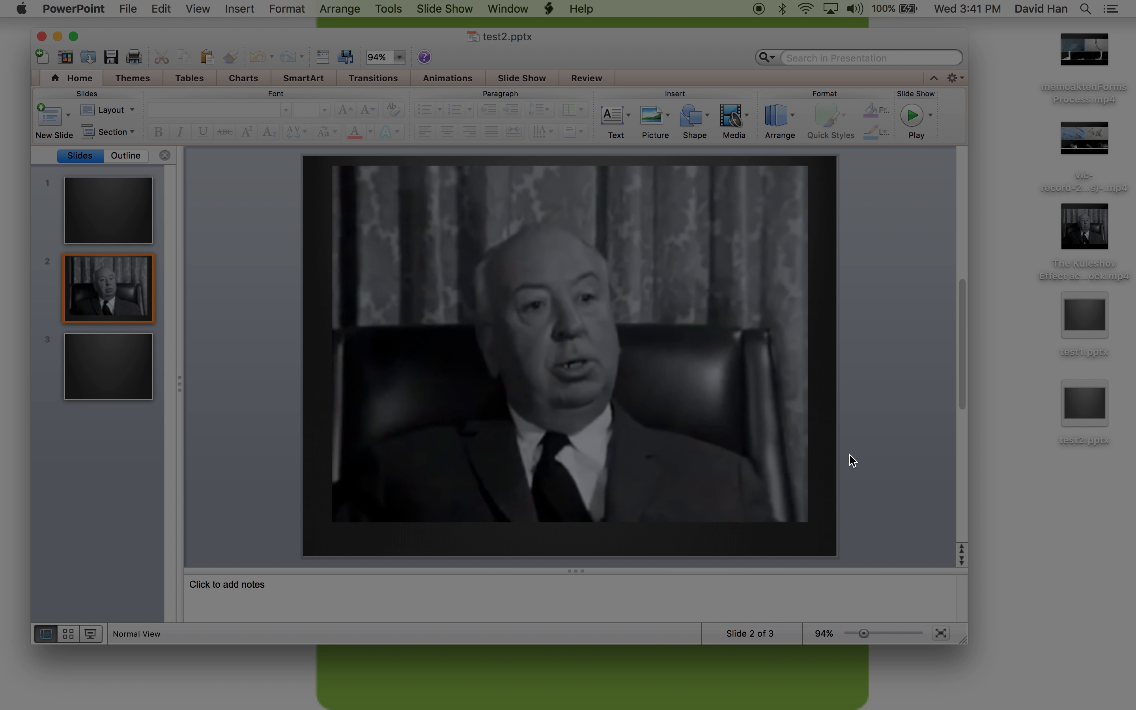
pyautogui.moveTo(588, 50)
pyautogui.mouseDown()
pyautogui.moveTo(632, 51)
pyautogui.moveTo(572, 45)
pyautogui.mouseUp()
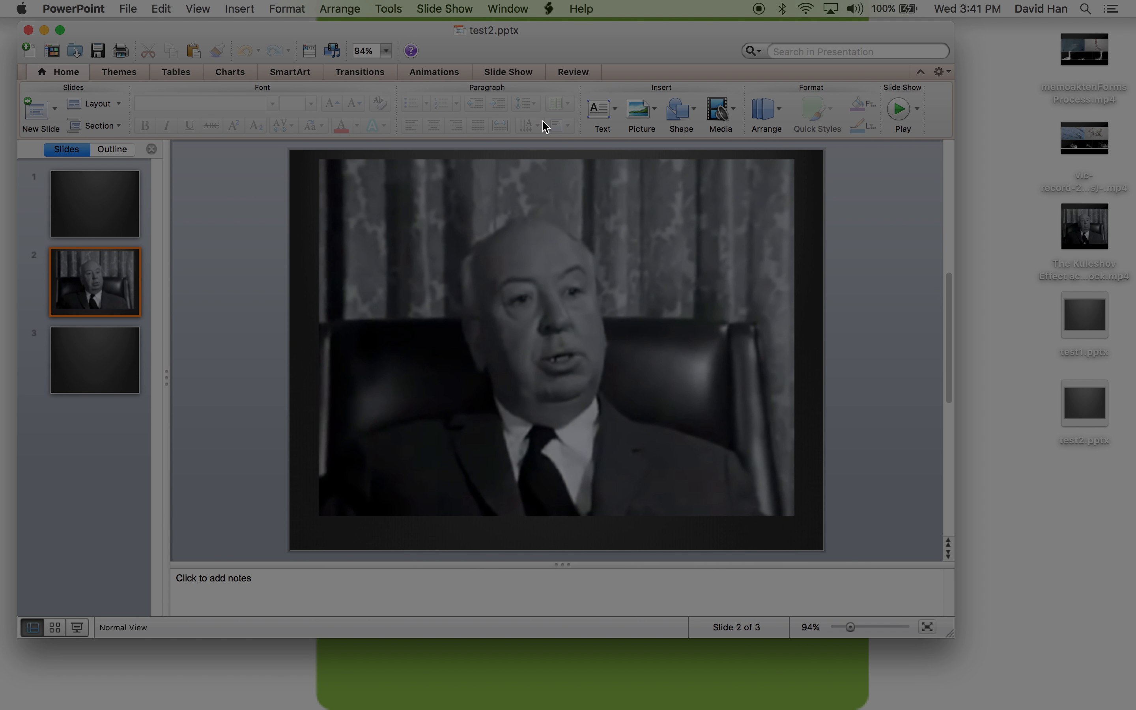
# Switch to Finder's Desktop folder and create a new folder named powerpointPresentation
pyautogui.moveTo(672, 343)
pyautogui.moveTo(784, 307)
pyautogui.moveTo(235, 707)
pyautogui.click(200, 701)
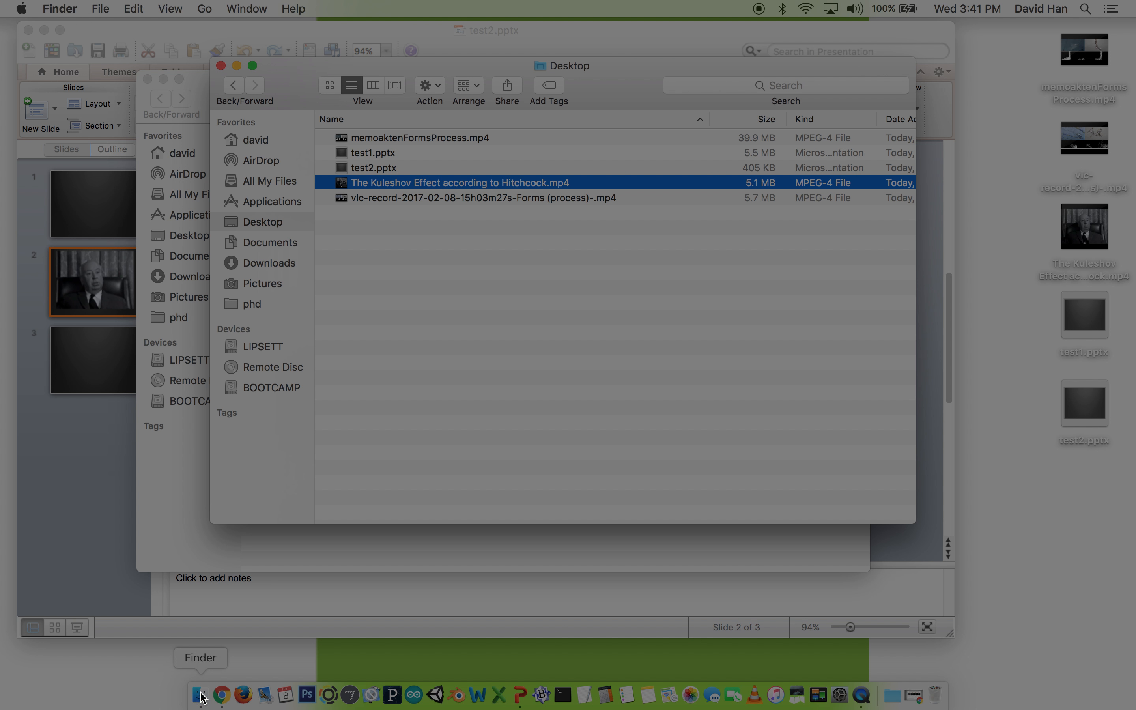
pyautogui.click(459, 252)
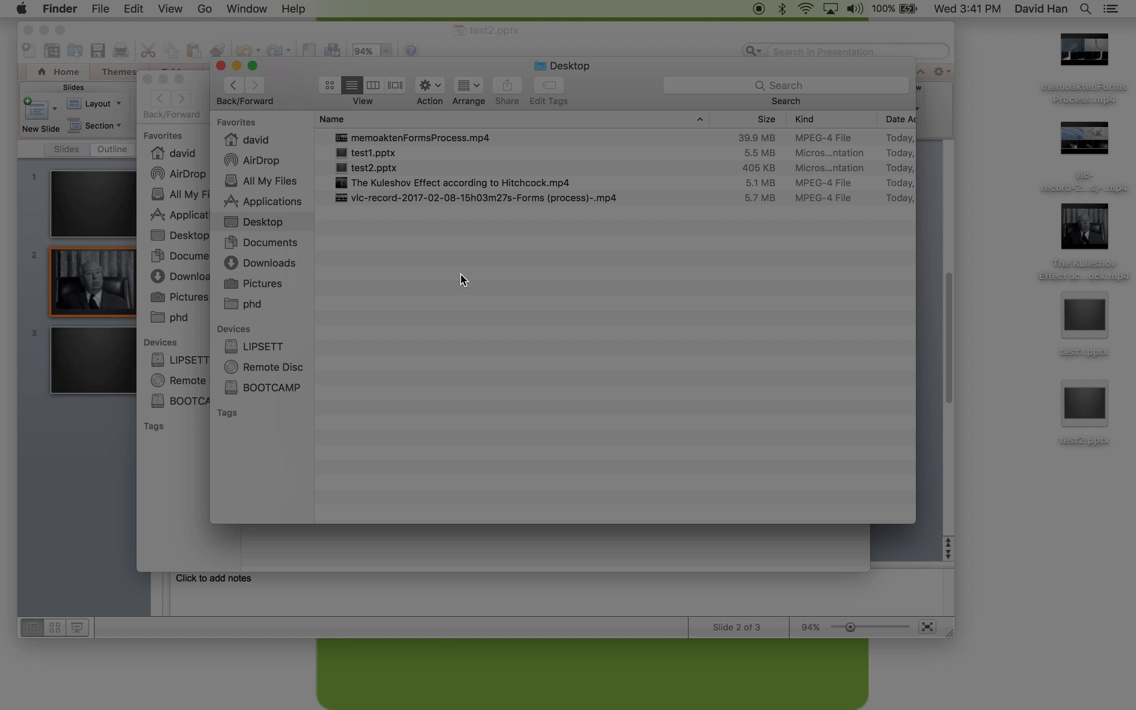
pyautogui.rightClick(419, 278)
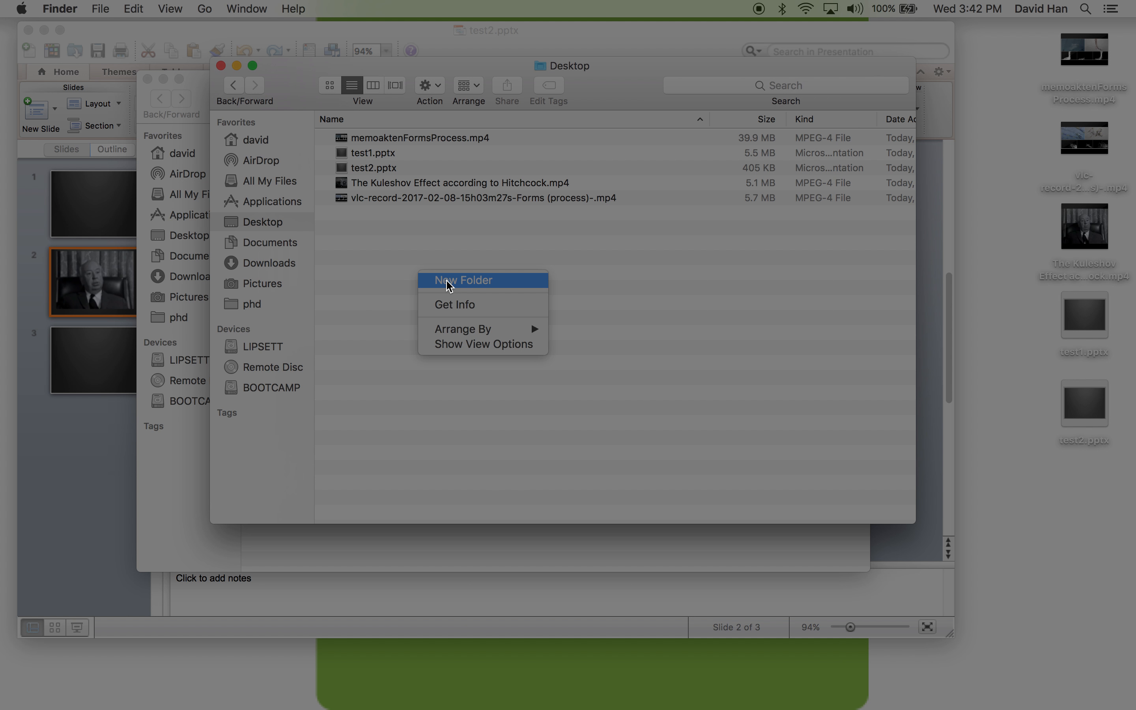
pyautogui.click(447, 281)
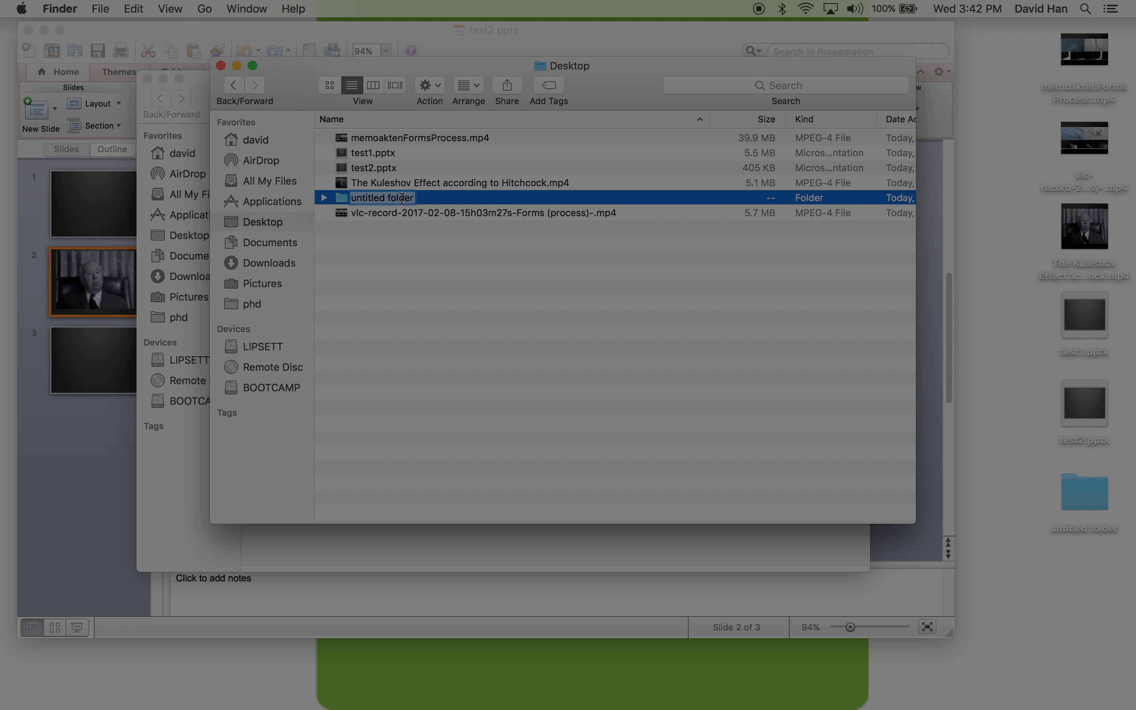
pyautogui.write('powerpointPresentation')
pyautogui.press('Return')
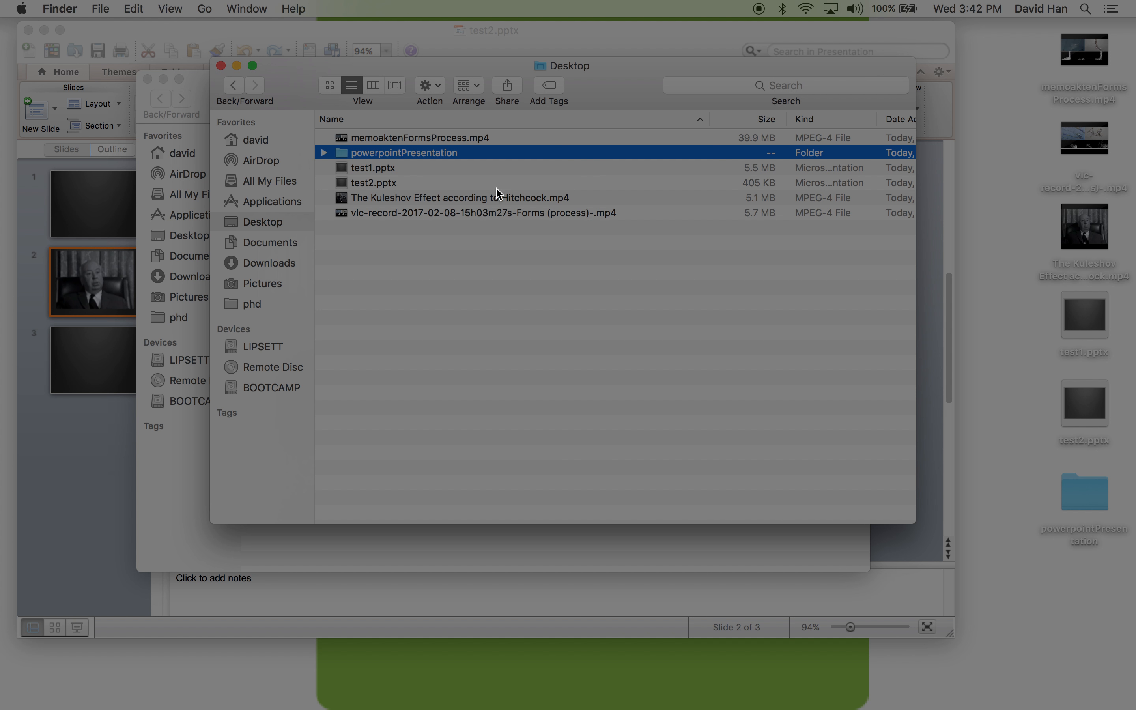
# Move test2.pptx and The Kuleshov Effect according to Hitchcock.mp4 into the powerpointPresentation folder and close both Finder windows
pyautogui.click(400, 183)
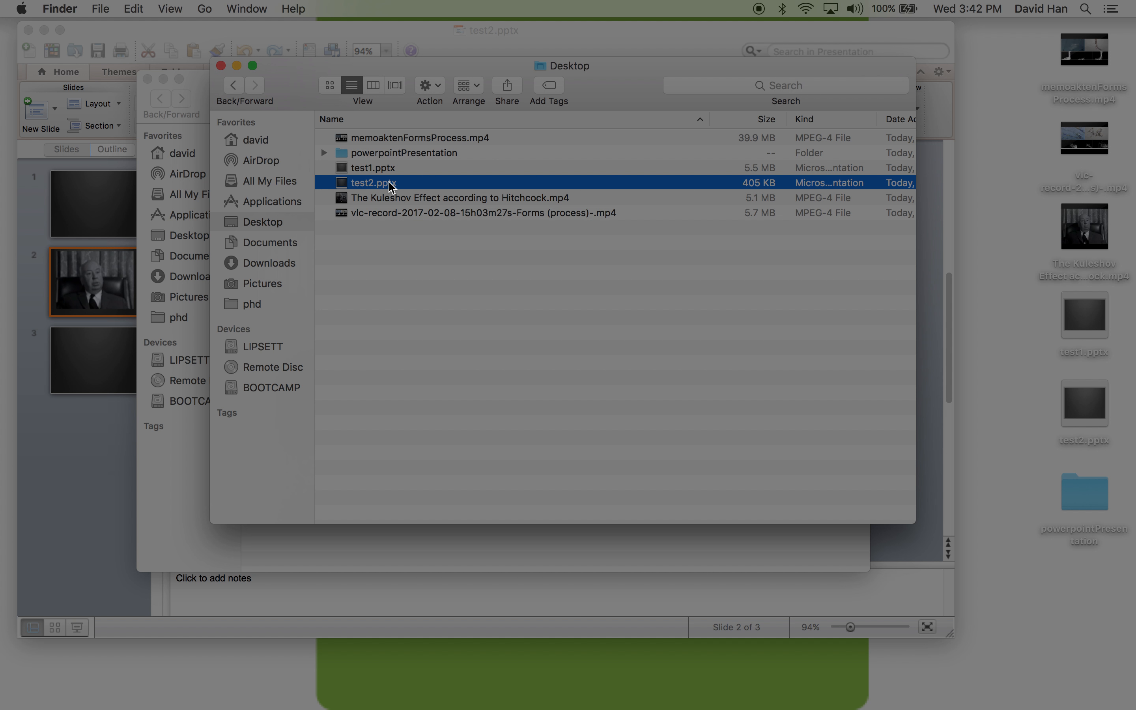
pyautogui.keyDown('shift'); pyautogui.click(394, 201); pyautogui.keyUp('shift')
pyautogui.moveTo(394, 202); pyautogui.dragTo(444, 158)
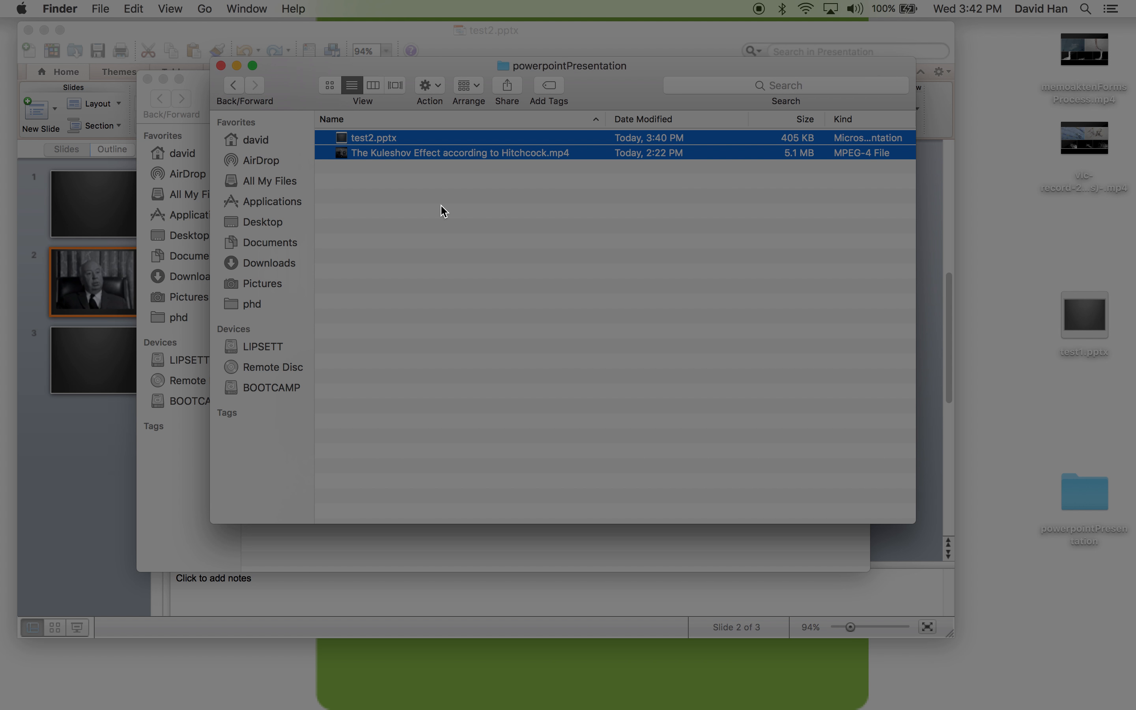
pyautogui.click(439, 221)
pyautogui.click(220, 66)
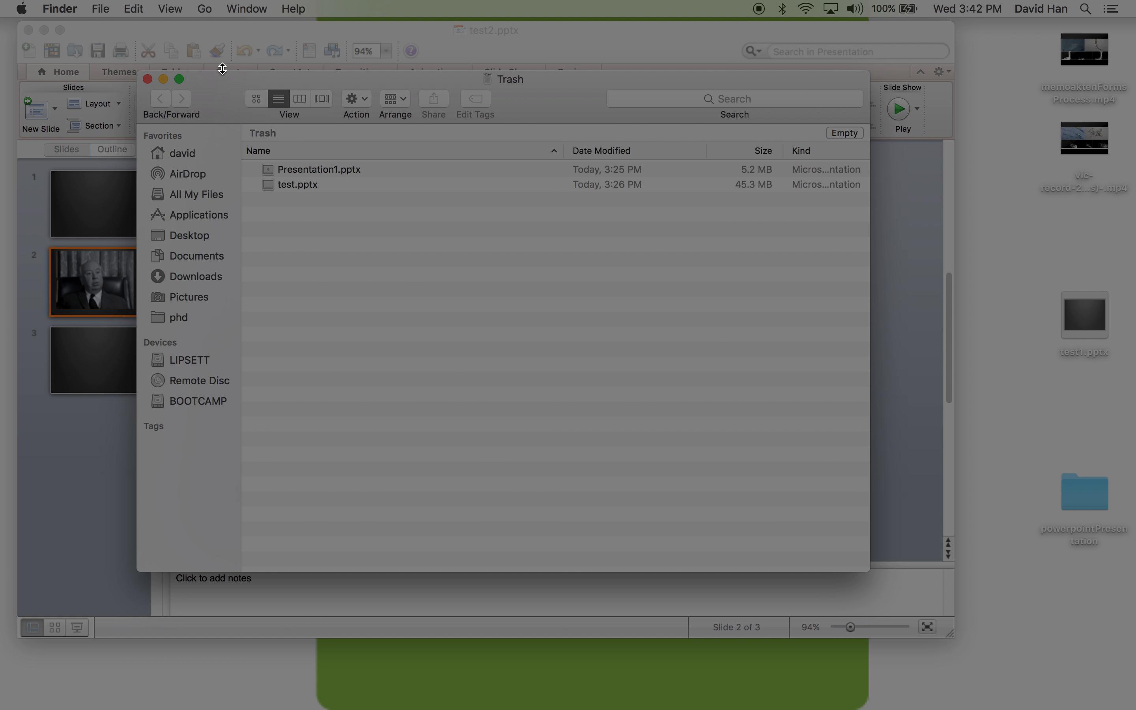
pyautogui.click(148, 79)
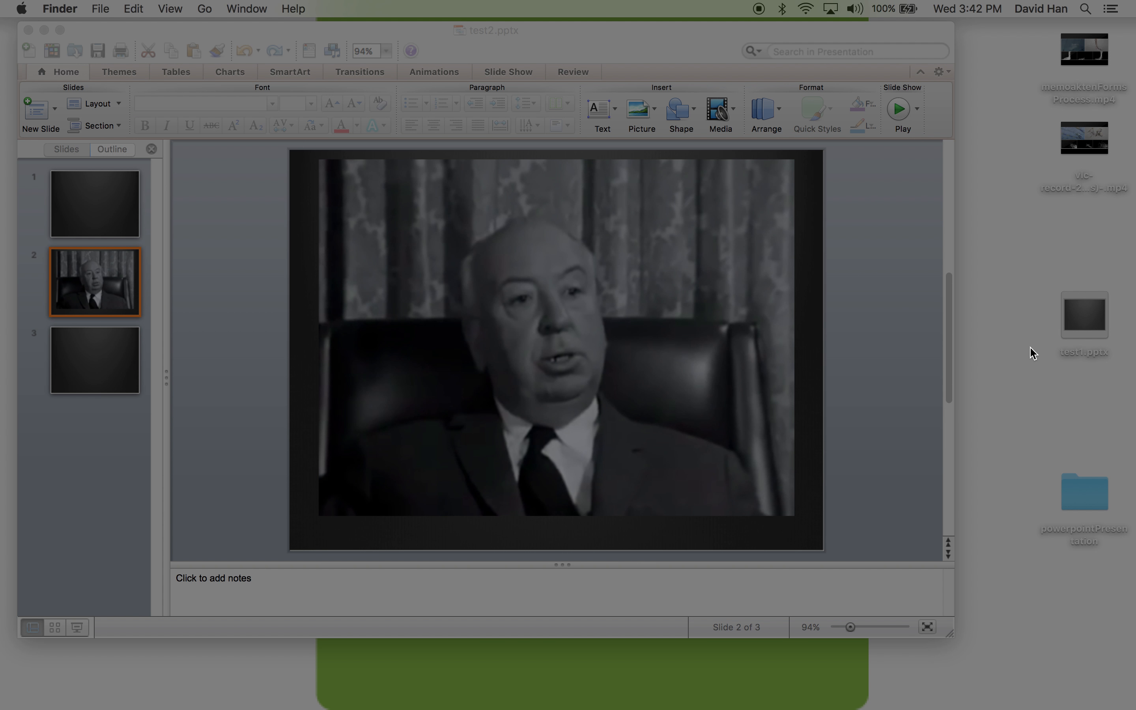
# Reposition the powerpointPresentation folder on the desktop, open it and select test2.pptx
pyautogui.moveTo(1083, 498); pyautogui.dragTo(1020, 407)
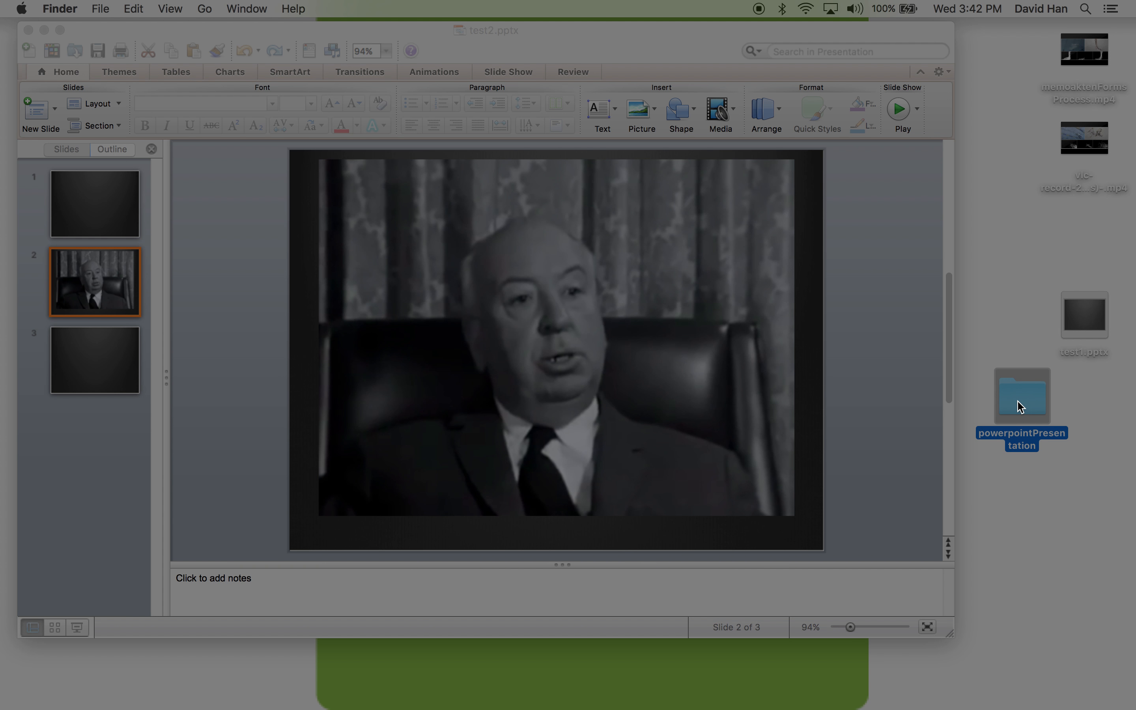
pyautogui.doubleClick(1020, 407)
pyautogui.click(373, 139)
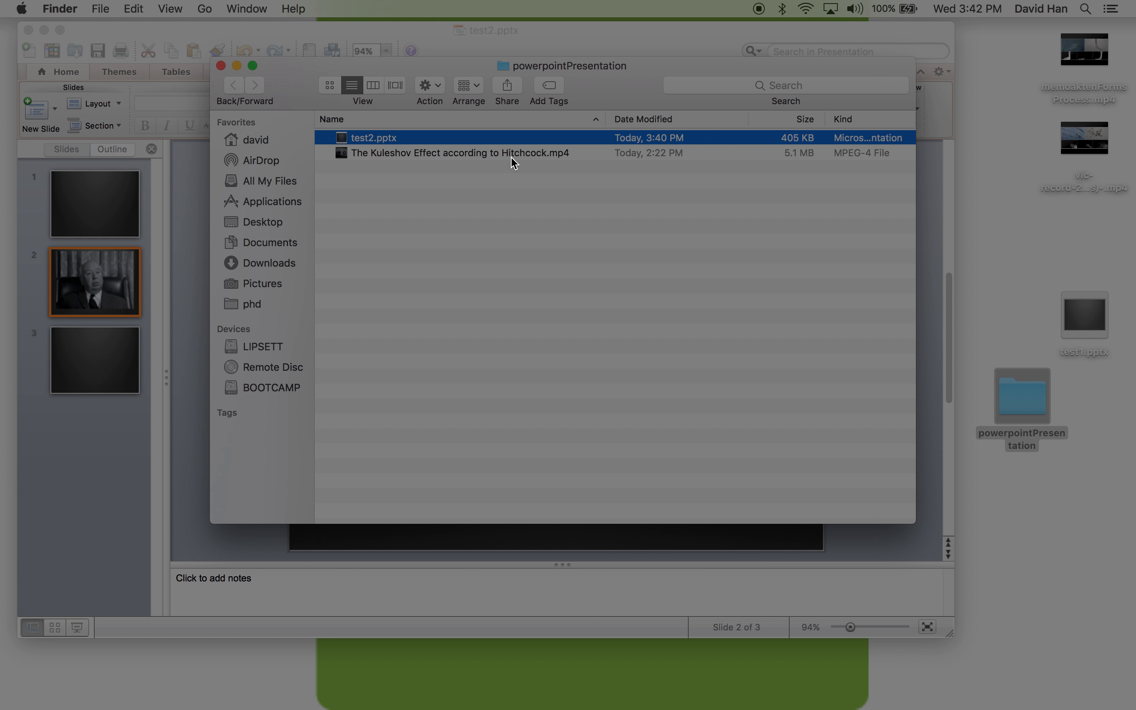
# Switch to PowerPoint and try to save the open test2.pptx, whose file has been moved from the desktop
pyautogui.click(195, 263)
pyautogui.press('super+s')
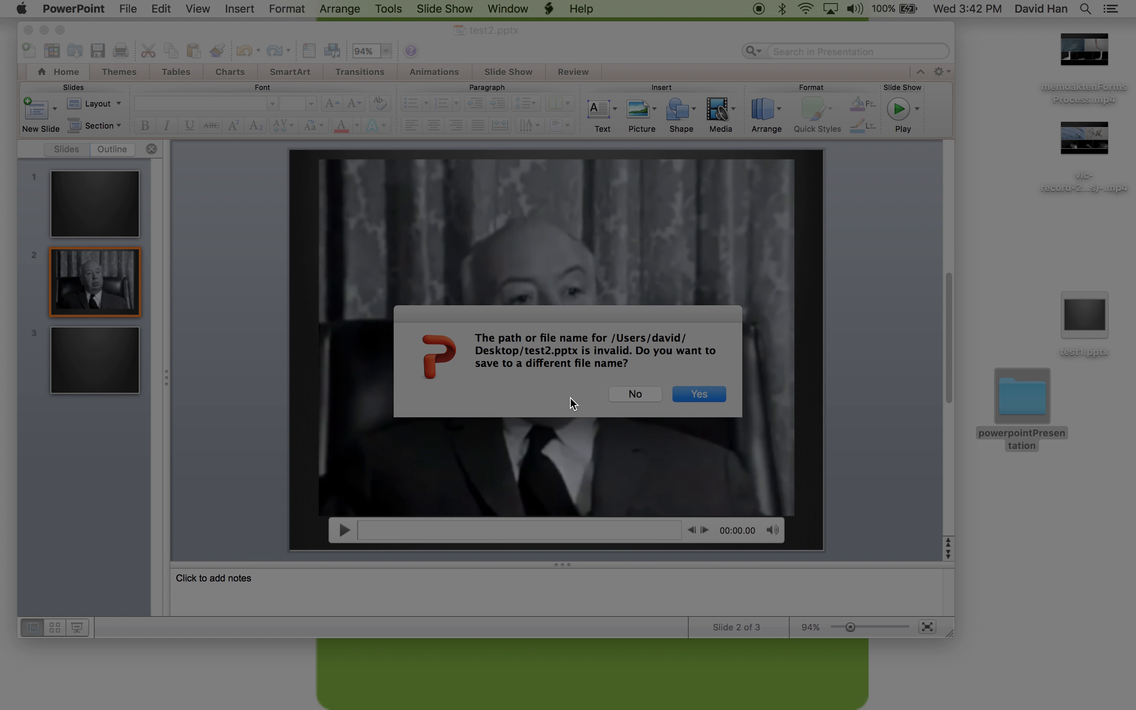
pyautogui.click(699, 395)
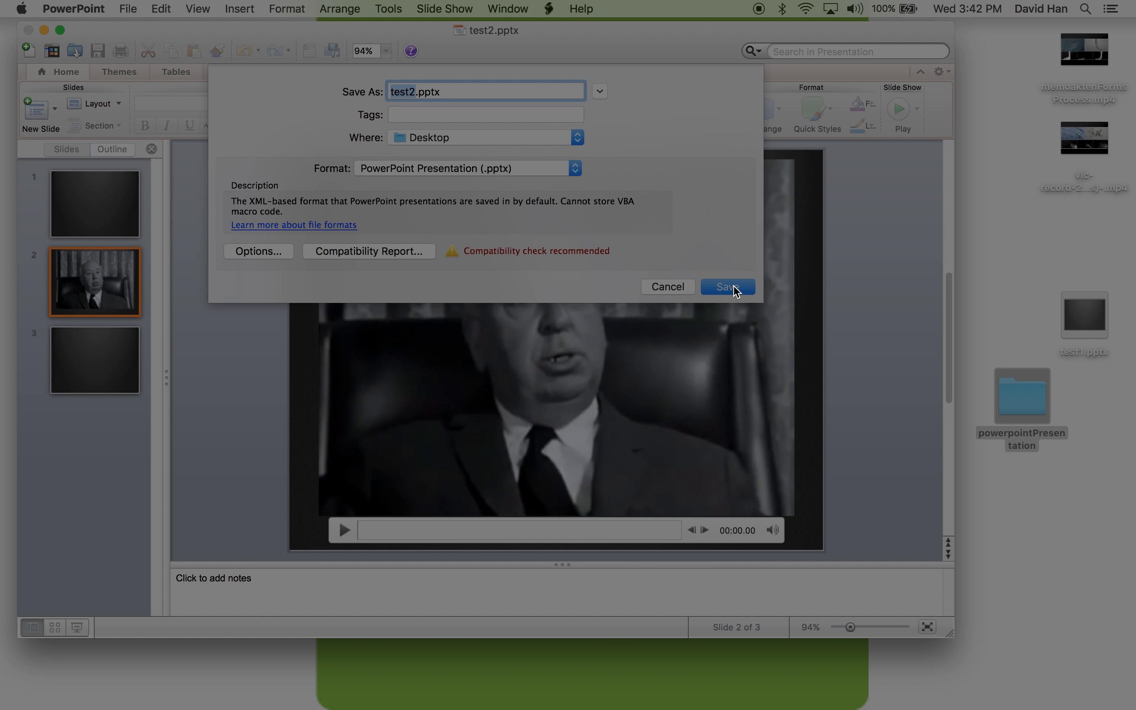
pyautogui.click(676, 288)
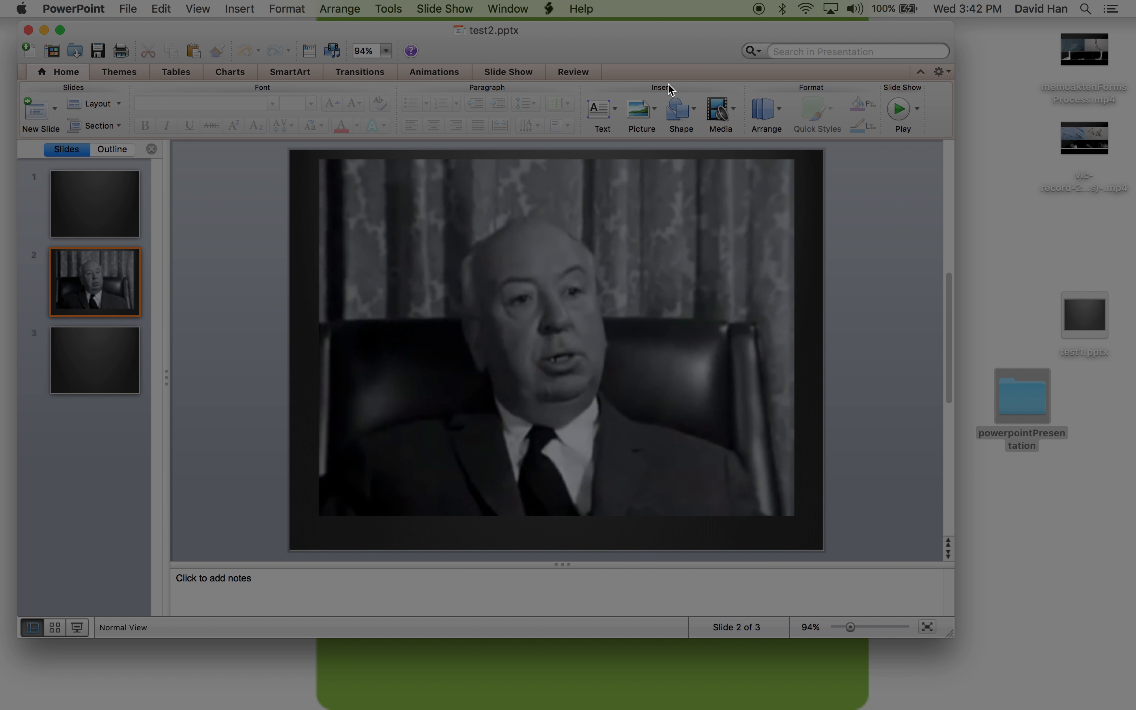
# Close the open presentation and reopen test2.pptx from the powerpointPresentation folder
pyautogui.press('super+w')
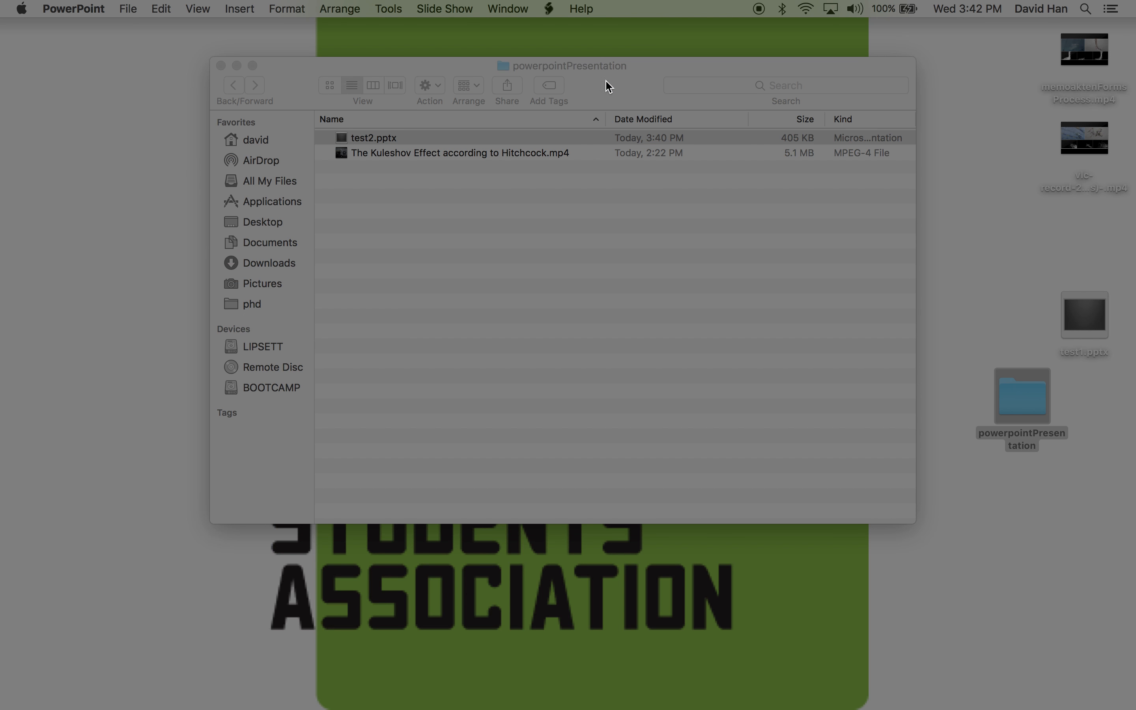
pyautogui.doubleClick(1038, 398)
pyautogui.doubleClick(410, 140)
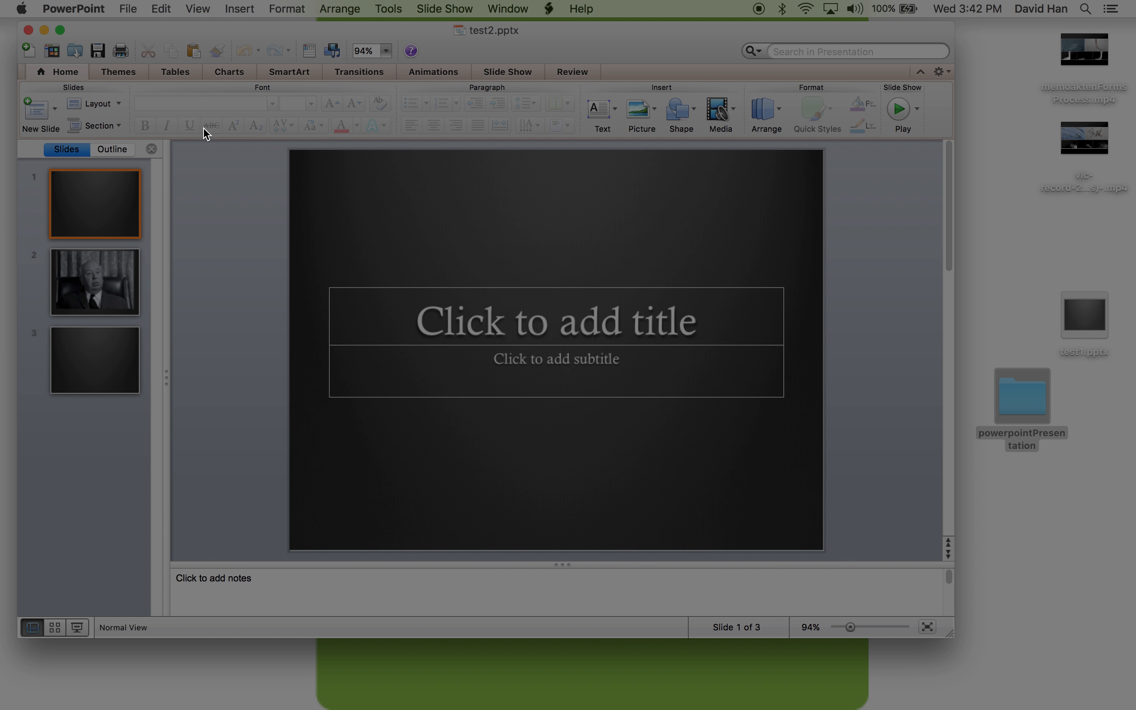
# Run the slide show, test playback of the linked movie on slide 2, and exit the show
pyautogui.click(128, 8)
pyautogui.click(158, 128)
pyautogui.click(899, 109)
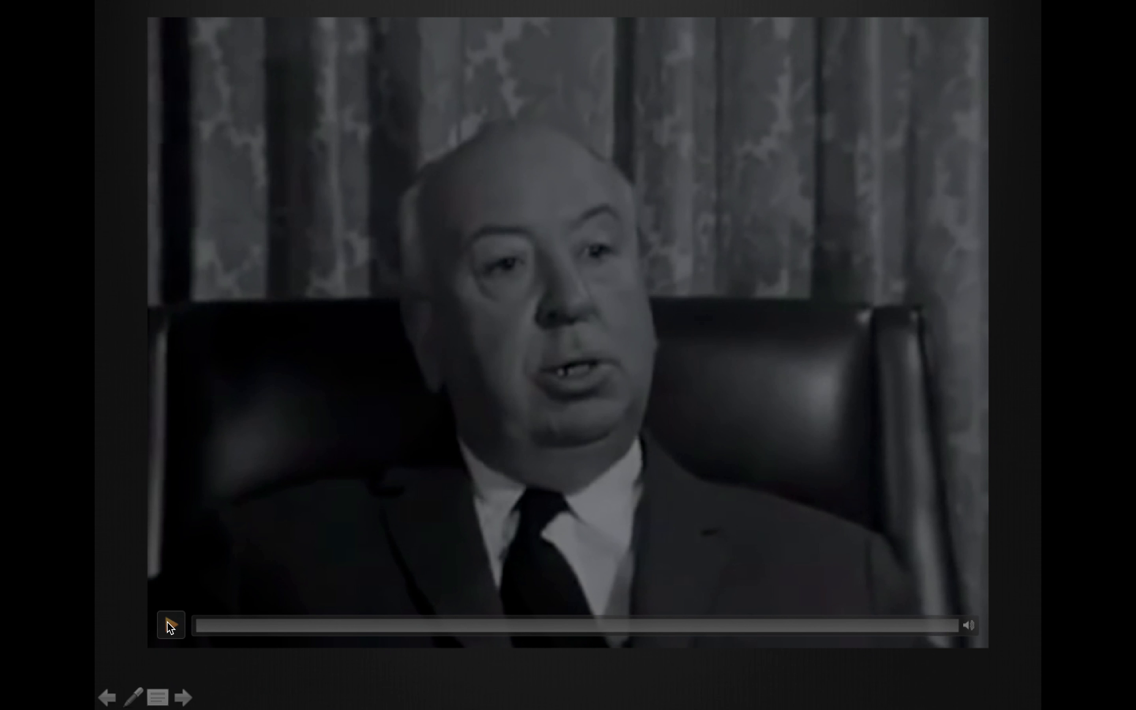
pyautogui.click(170, 626)
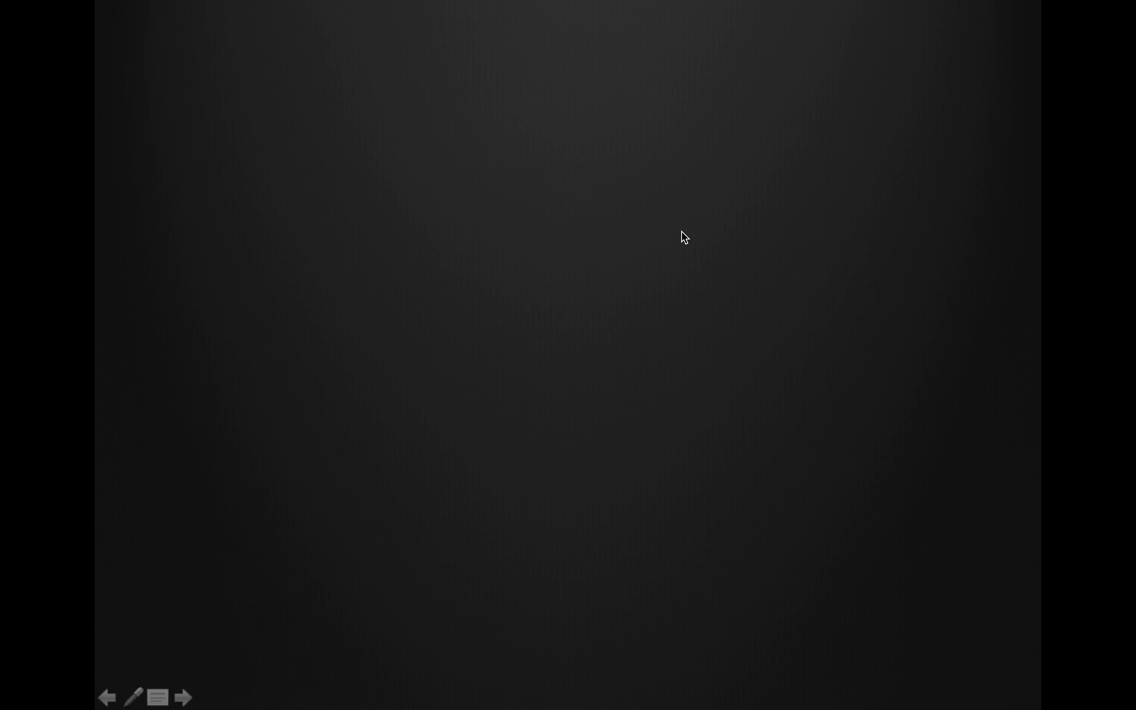
pyautogui.press('Escape')
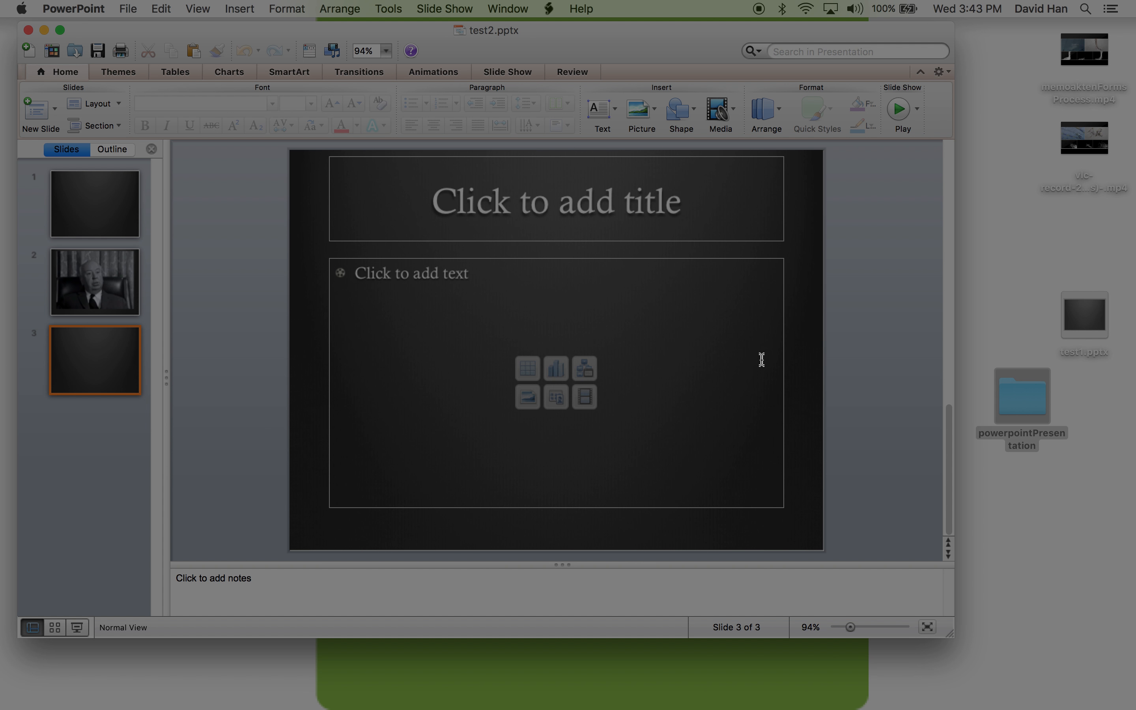